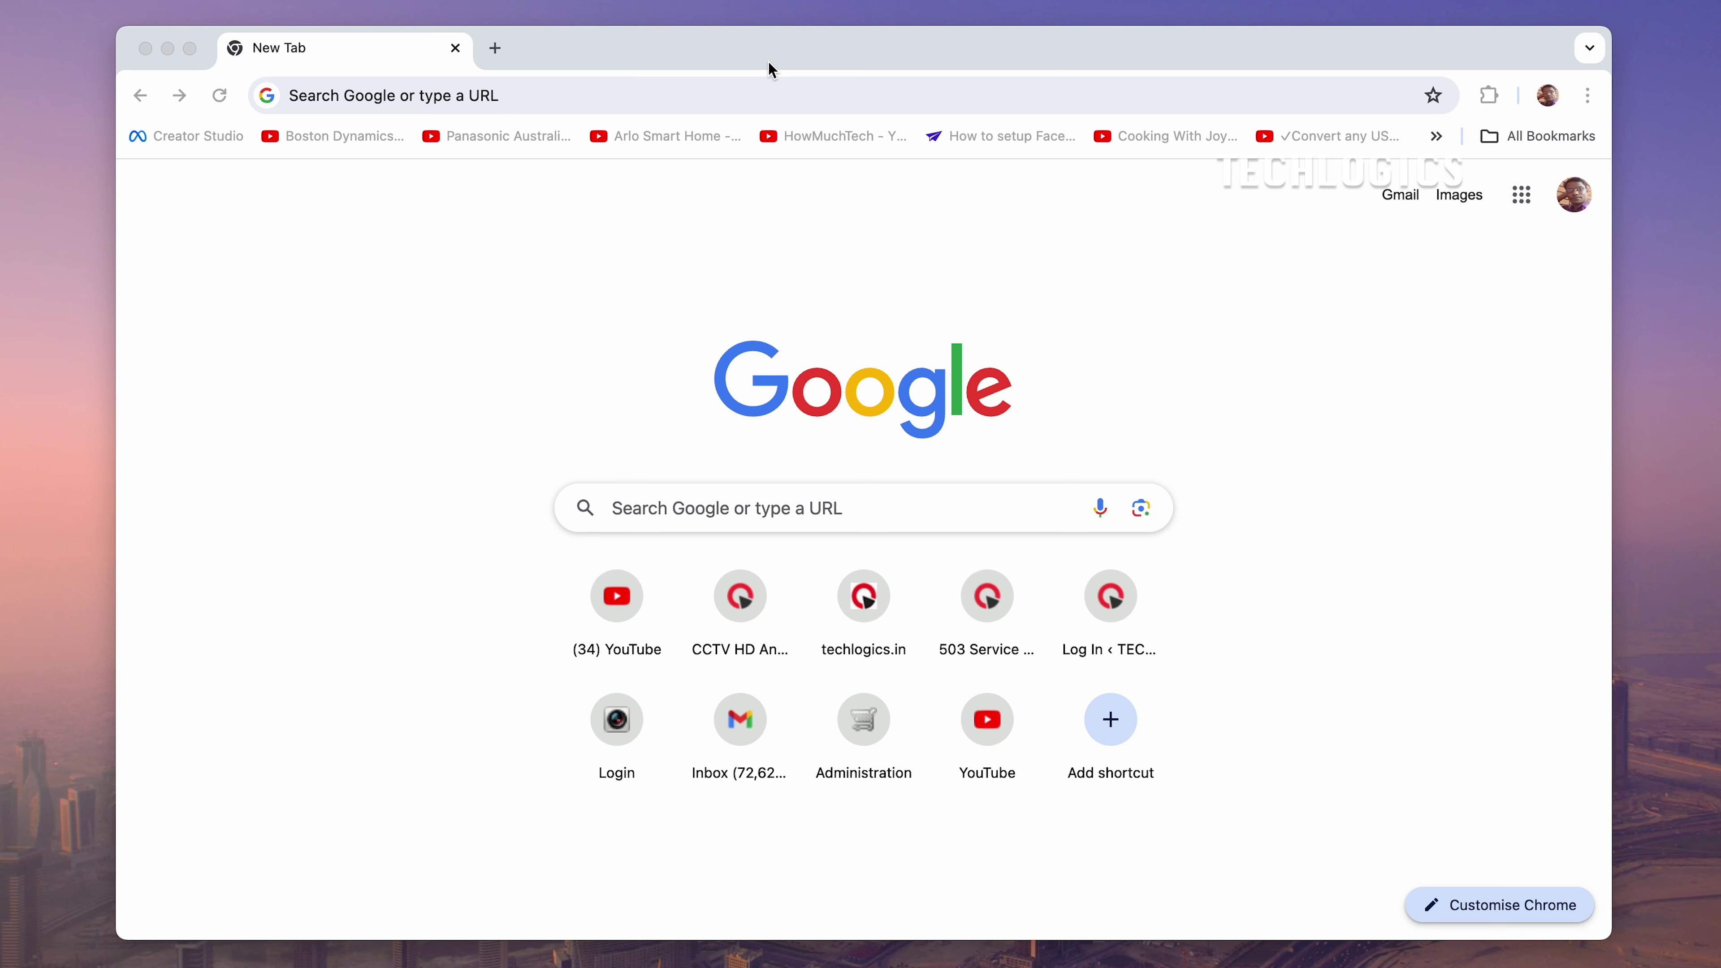
Sign in to the DVR web interface at 192.168.1.111 as admin with the account password
left_click(756, 91)
type("192.168.1.111")
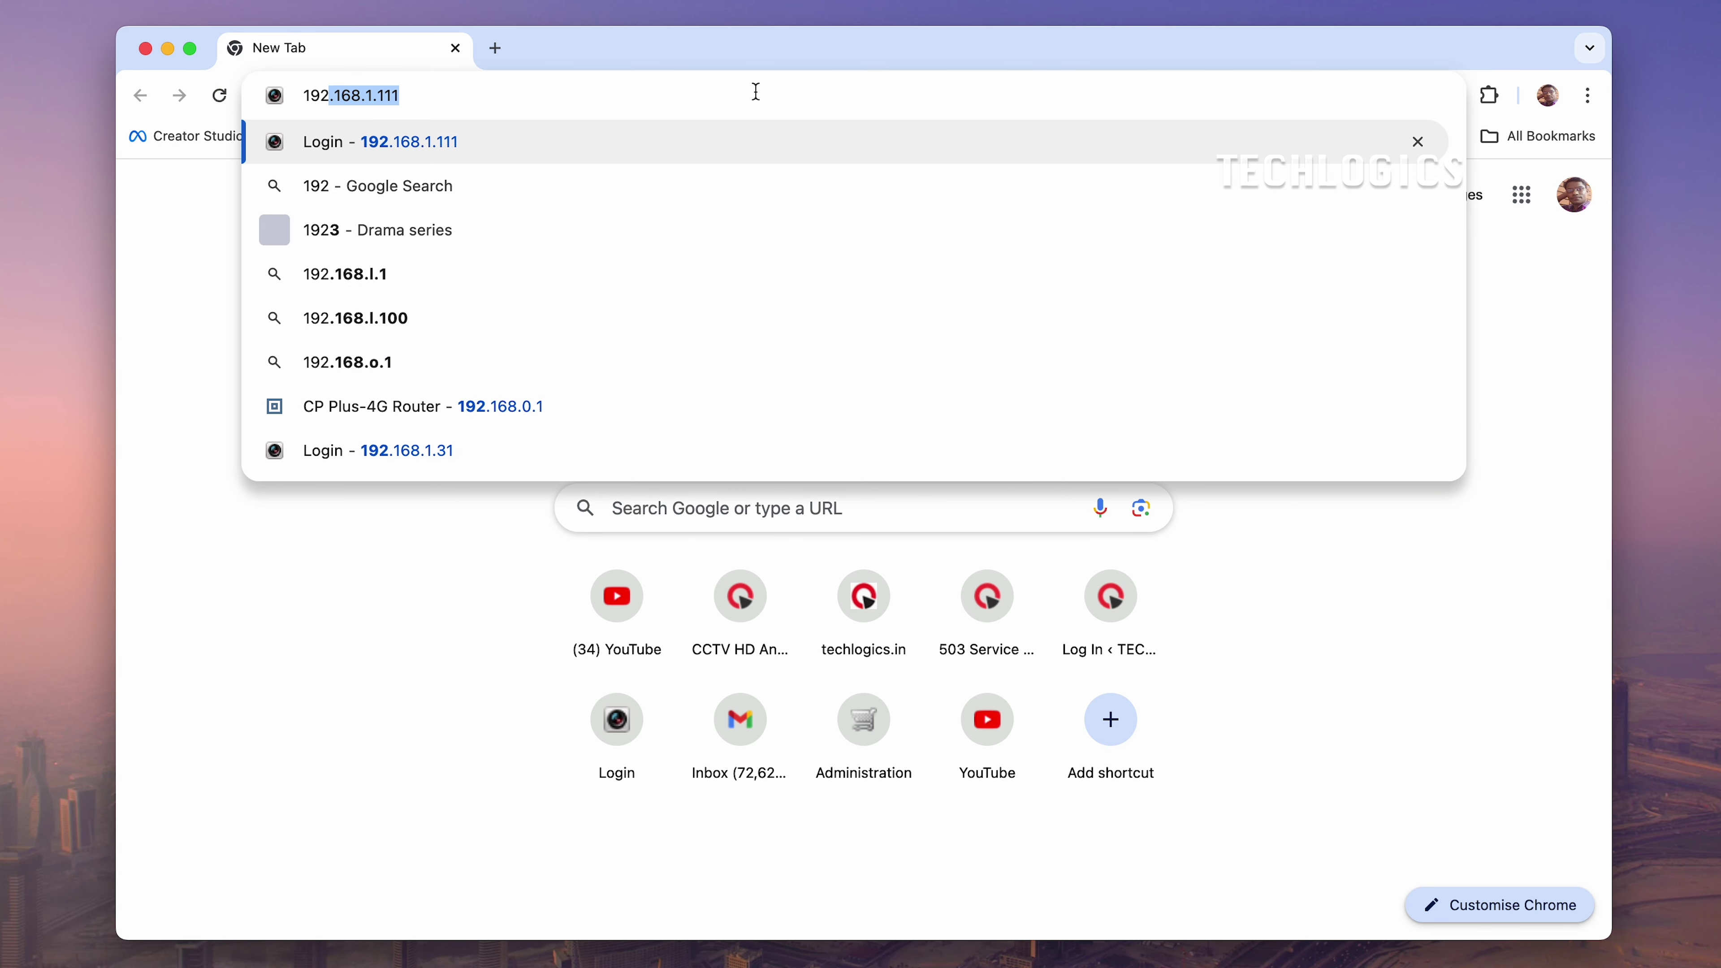
key("Return")
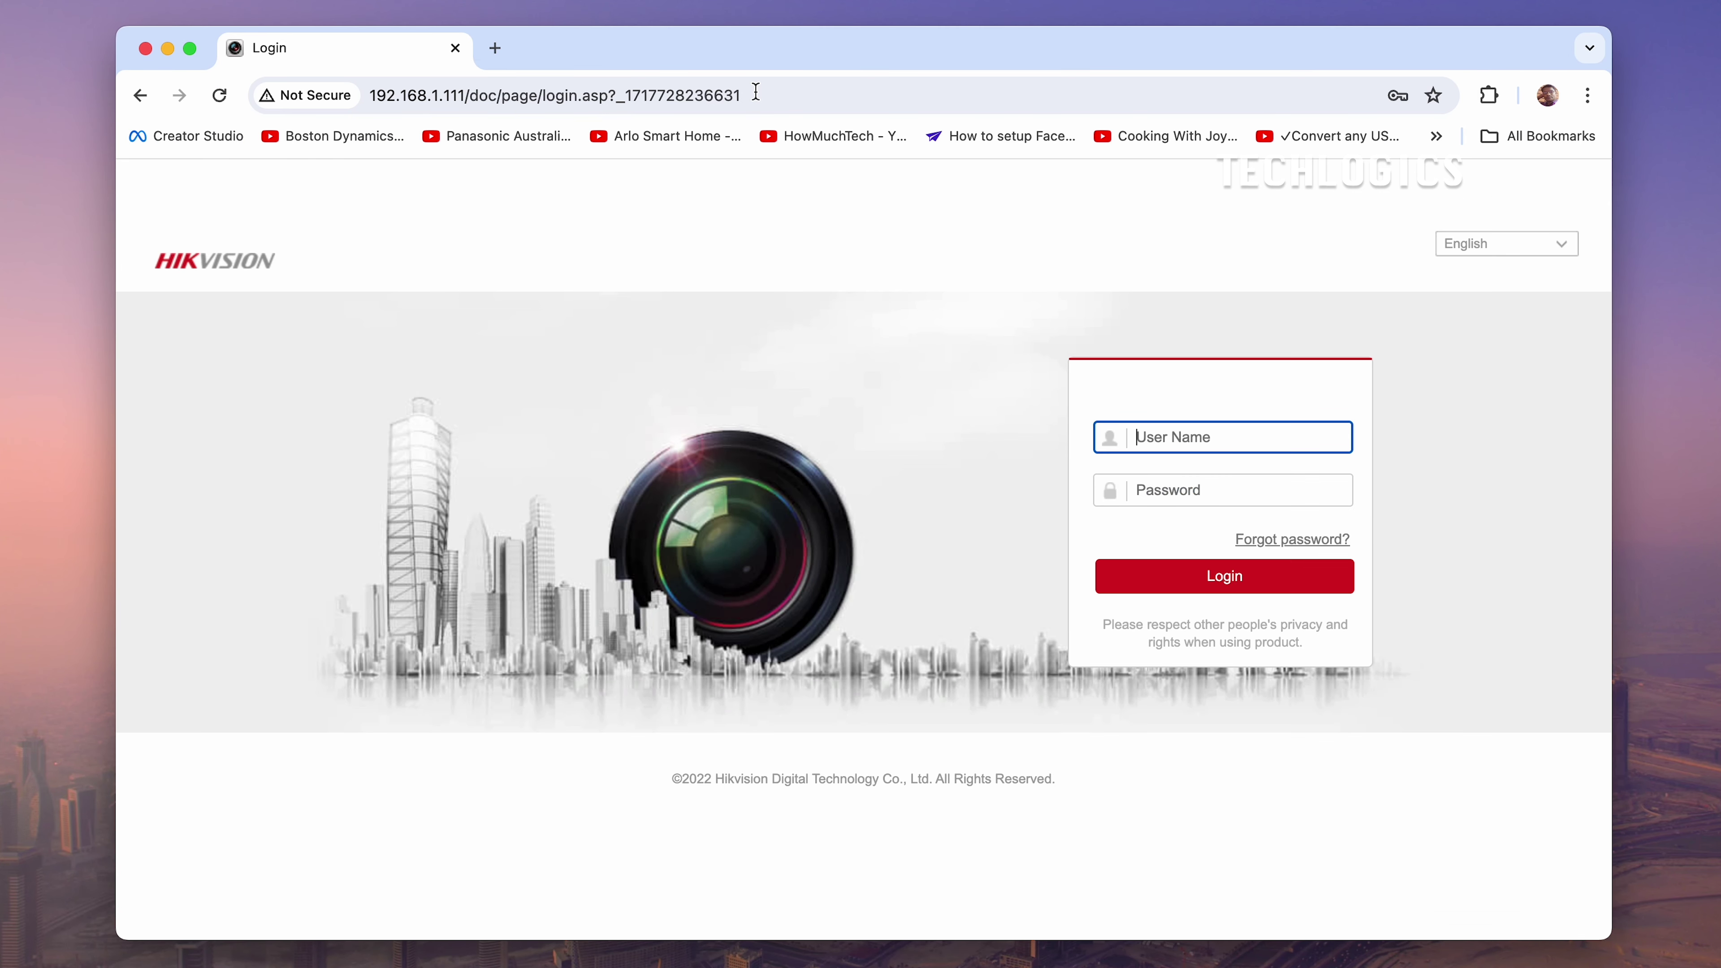
type("admin")
key("Tab")
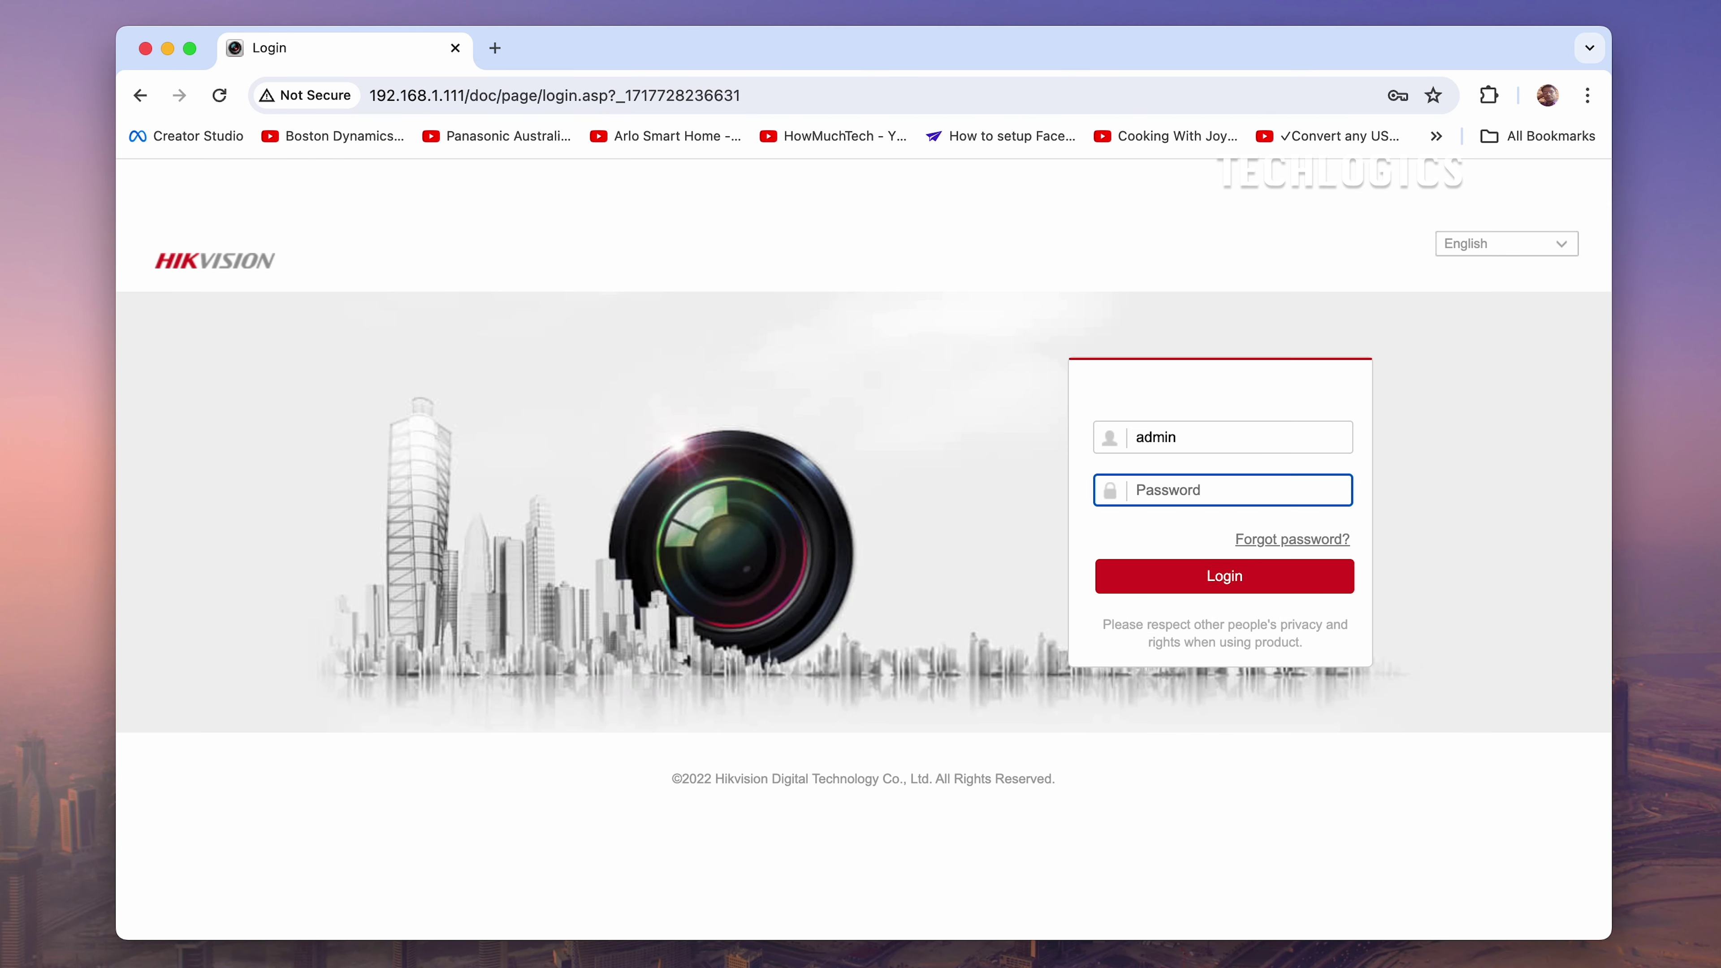
type("••")
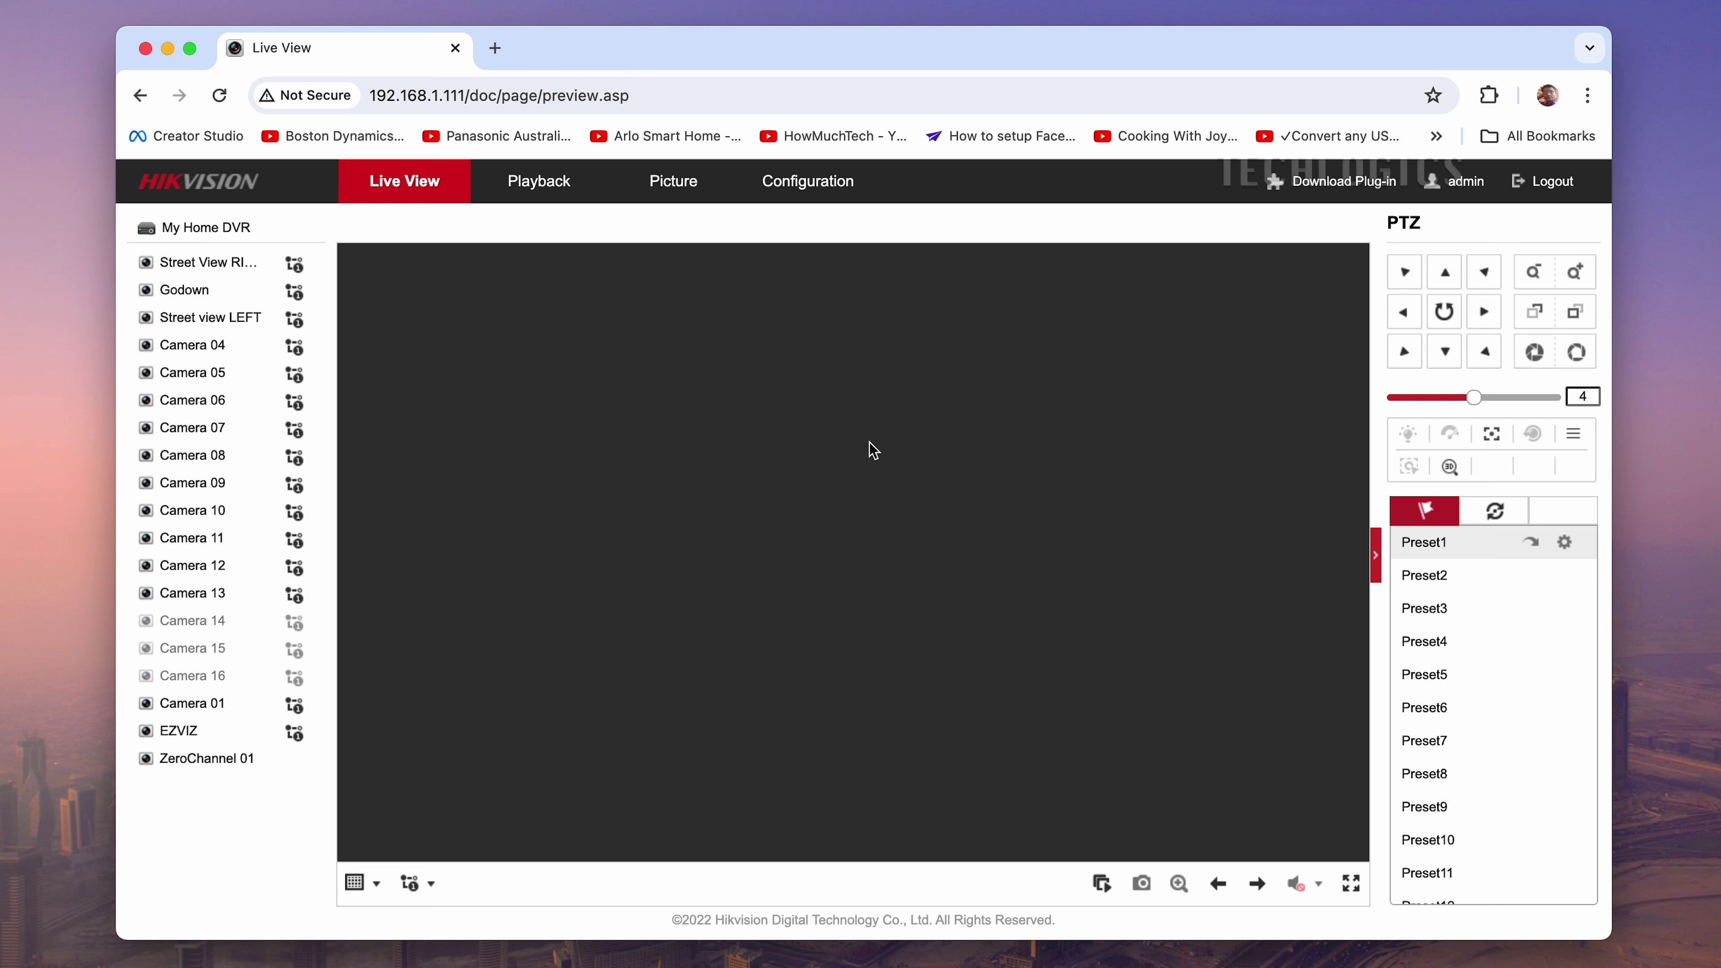
Switch Live View to a 2x2 layout, stop all feeds, and go to Configuration's Basic Information
left_click(349, 895)
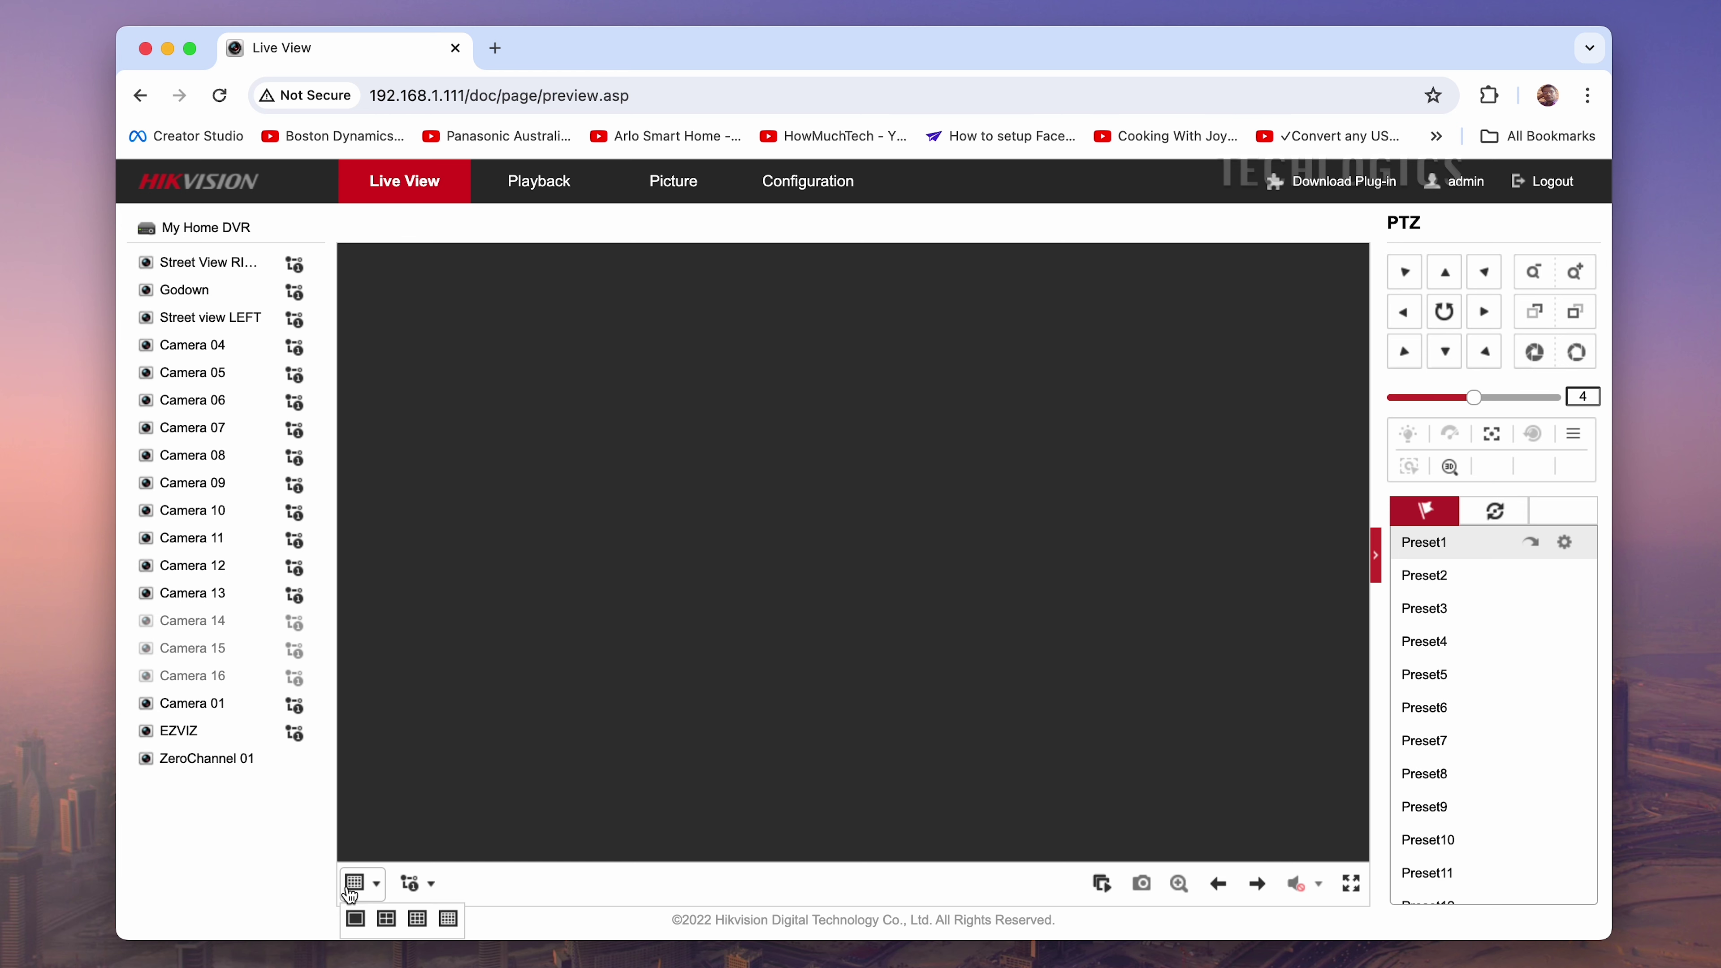
left_click(386, 919)
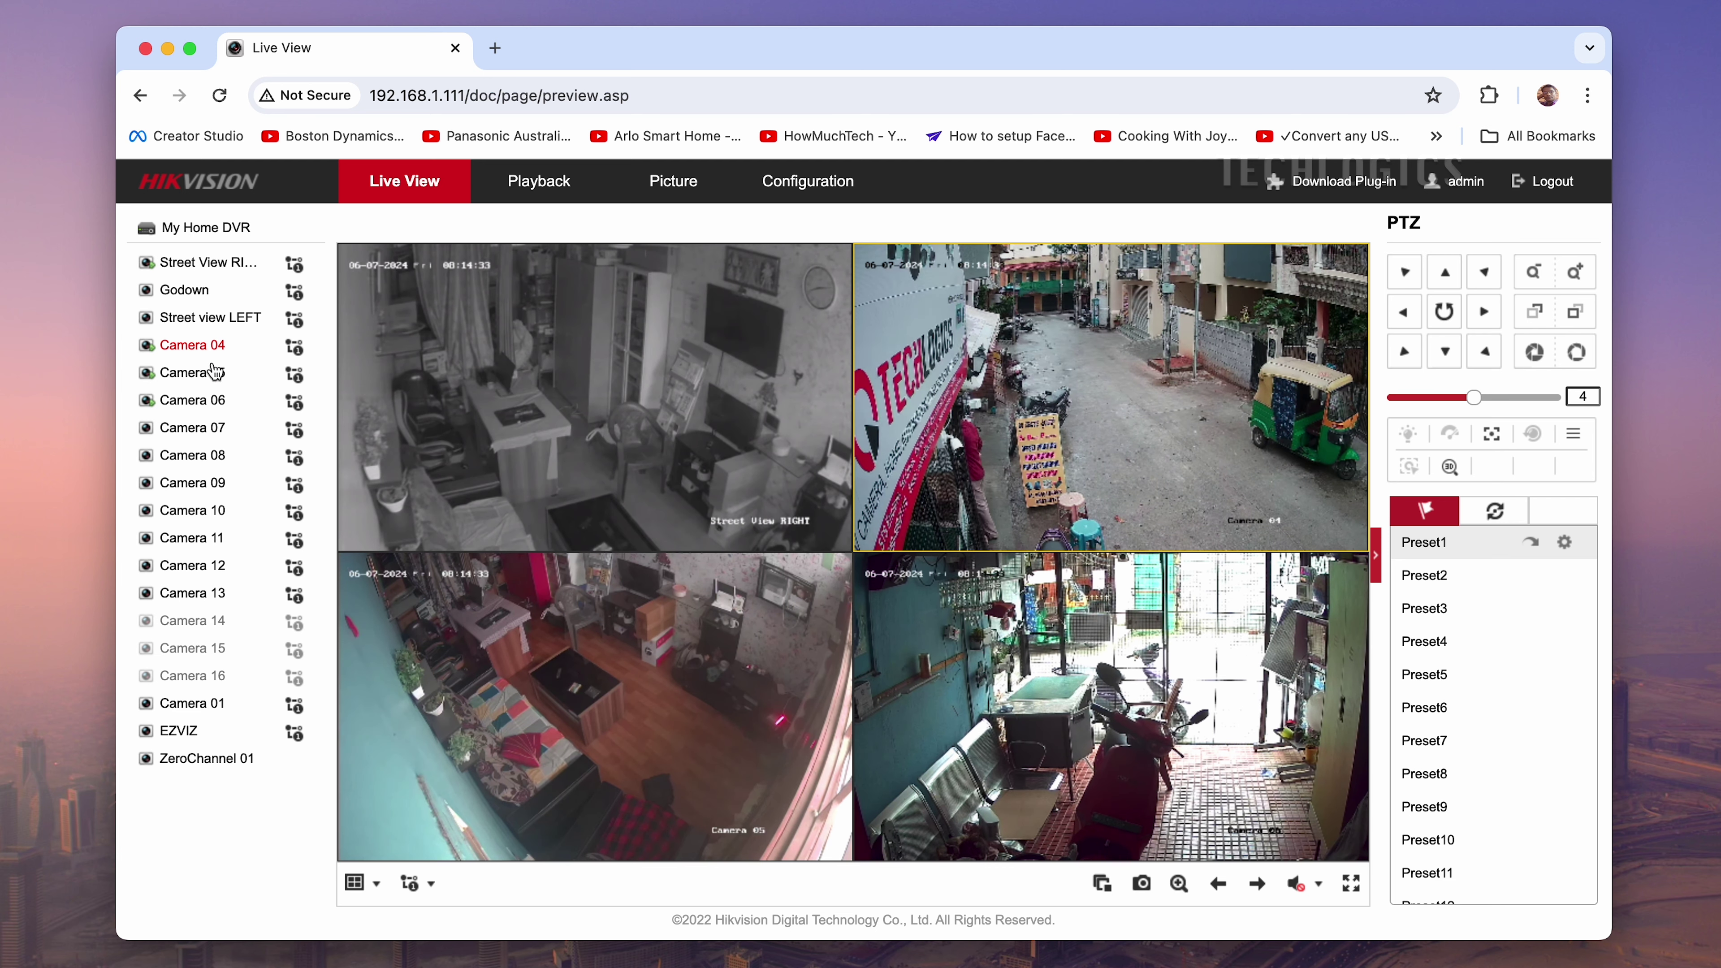
left_click(1101, 883)
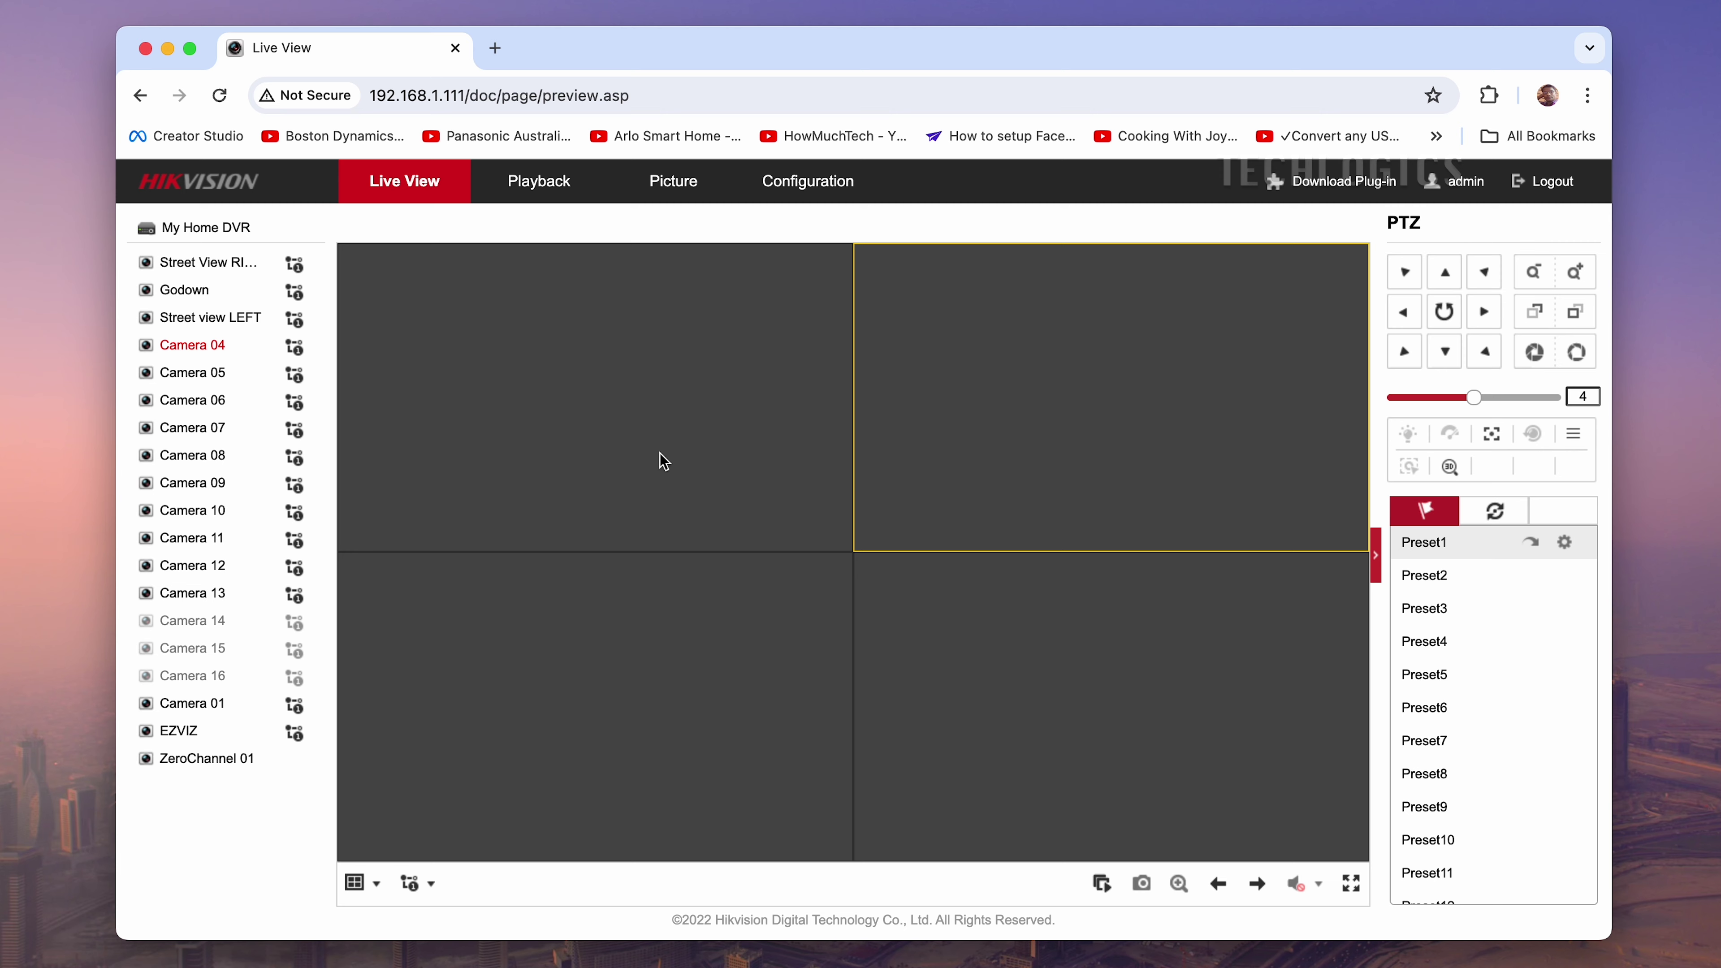
left_click(799, 180)
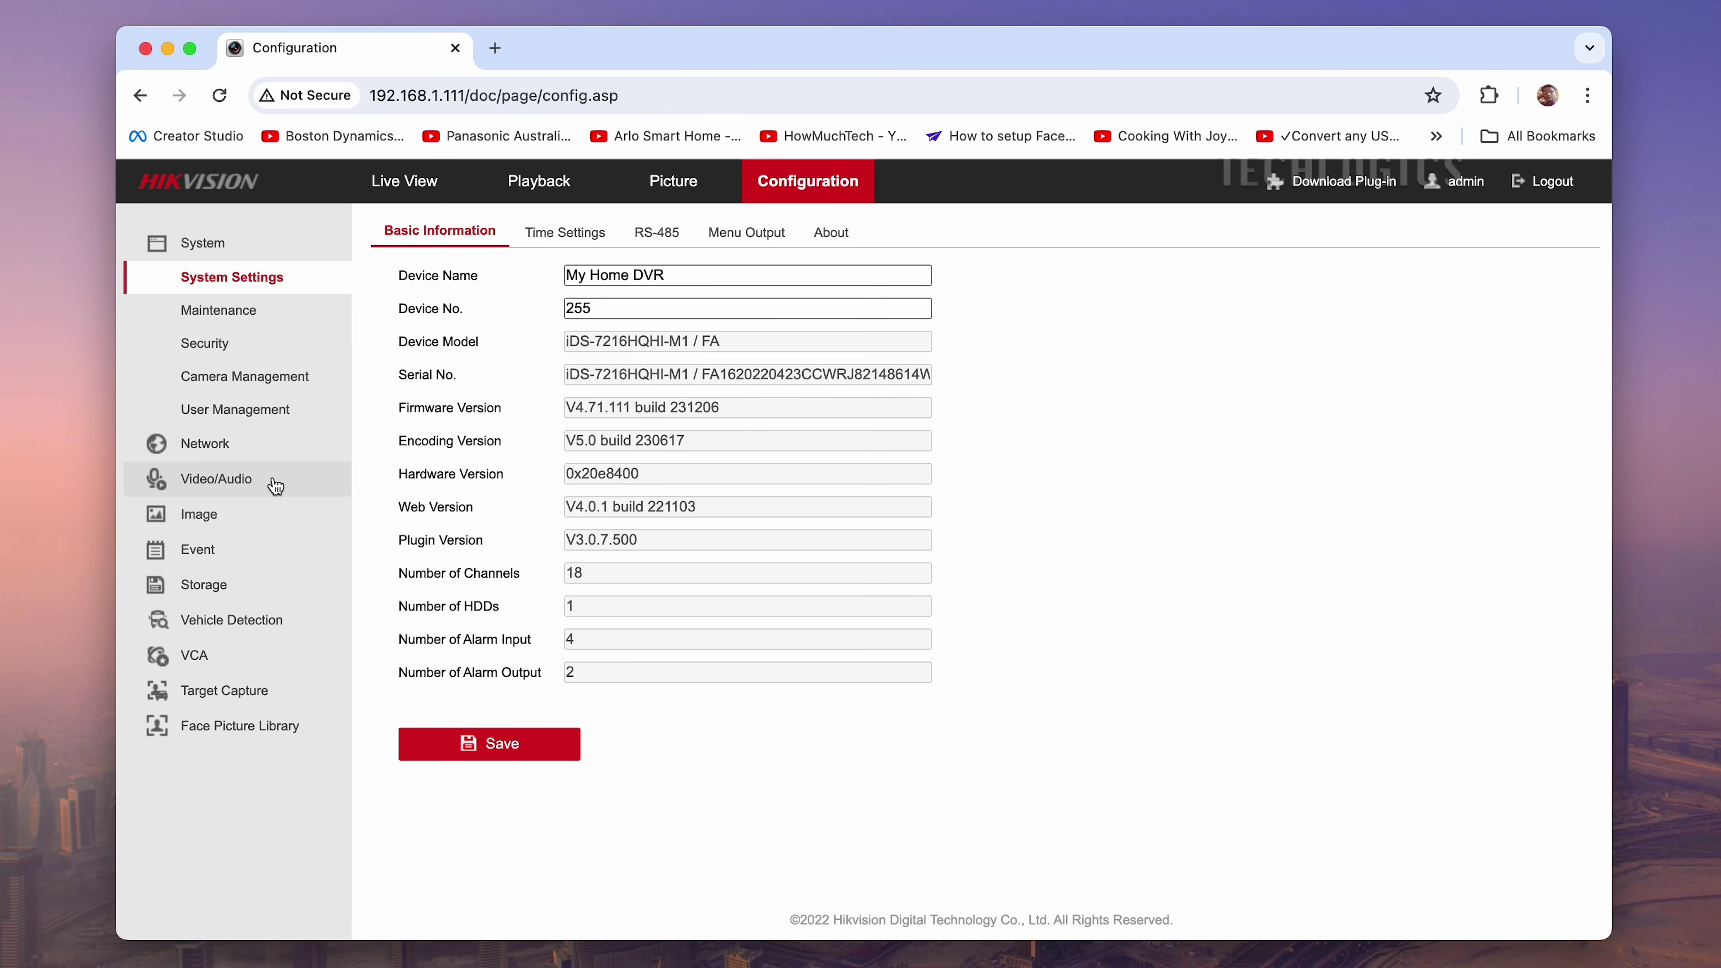
Enable motion detection and dynamic motion analysis for [A4] Camera 04 and begin its detection area
left_click(262, 552)
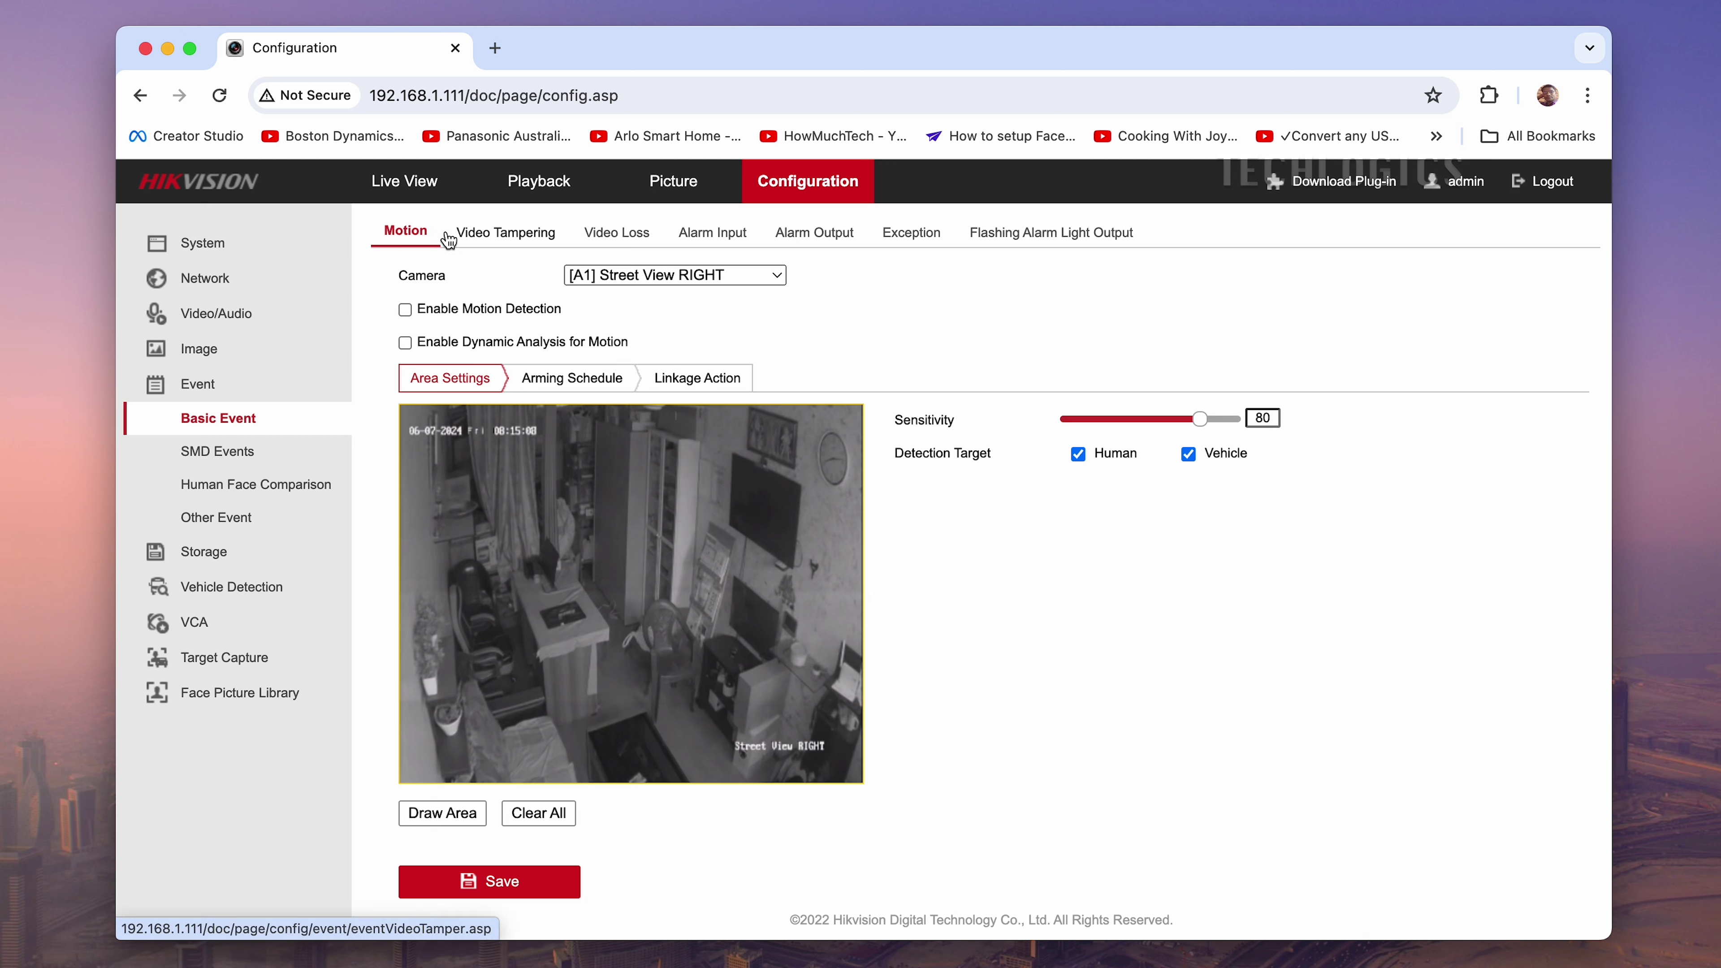
left_click(626, 276)
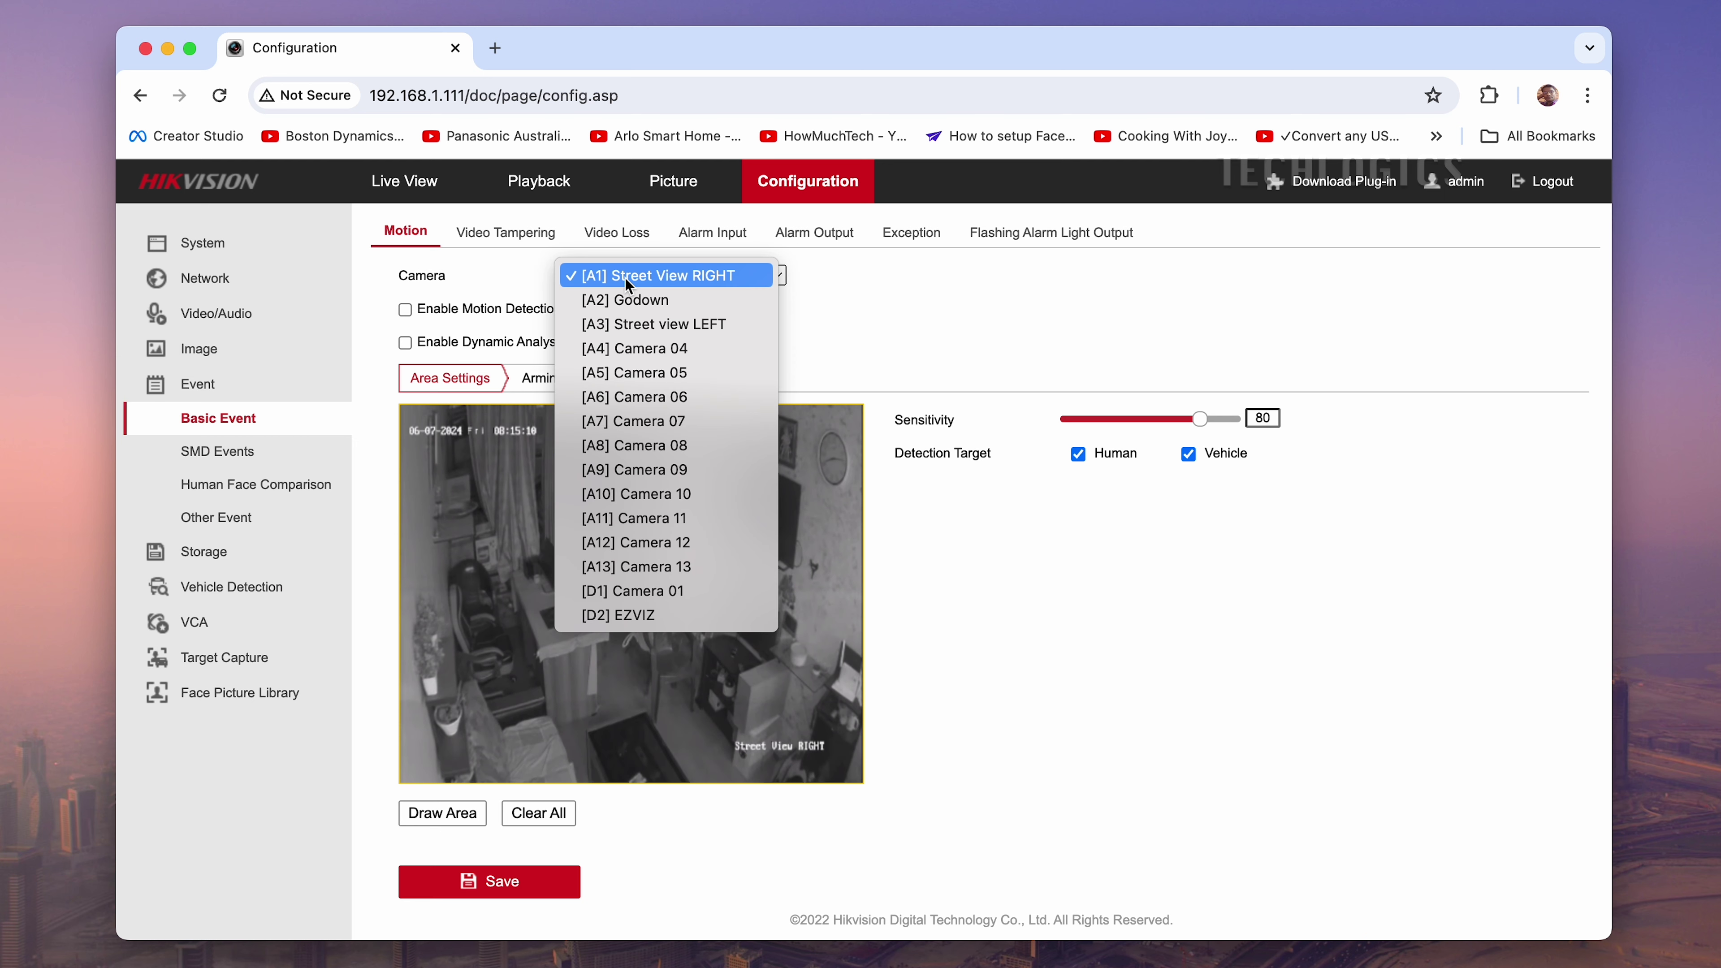
left_click(611, 349)
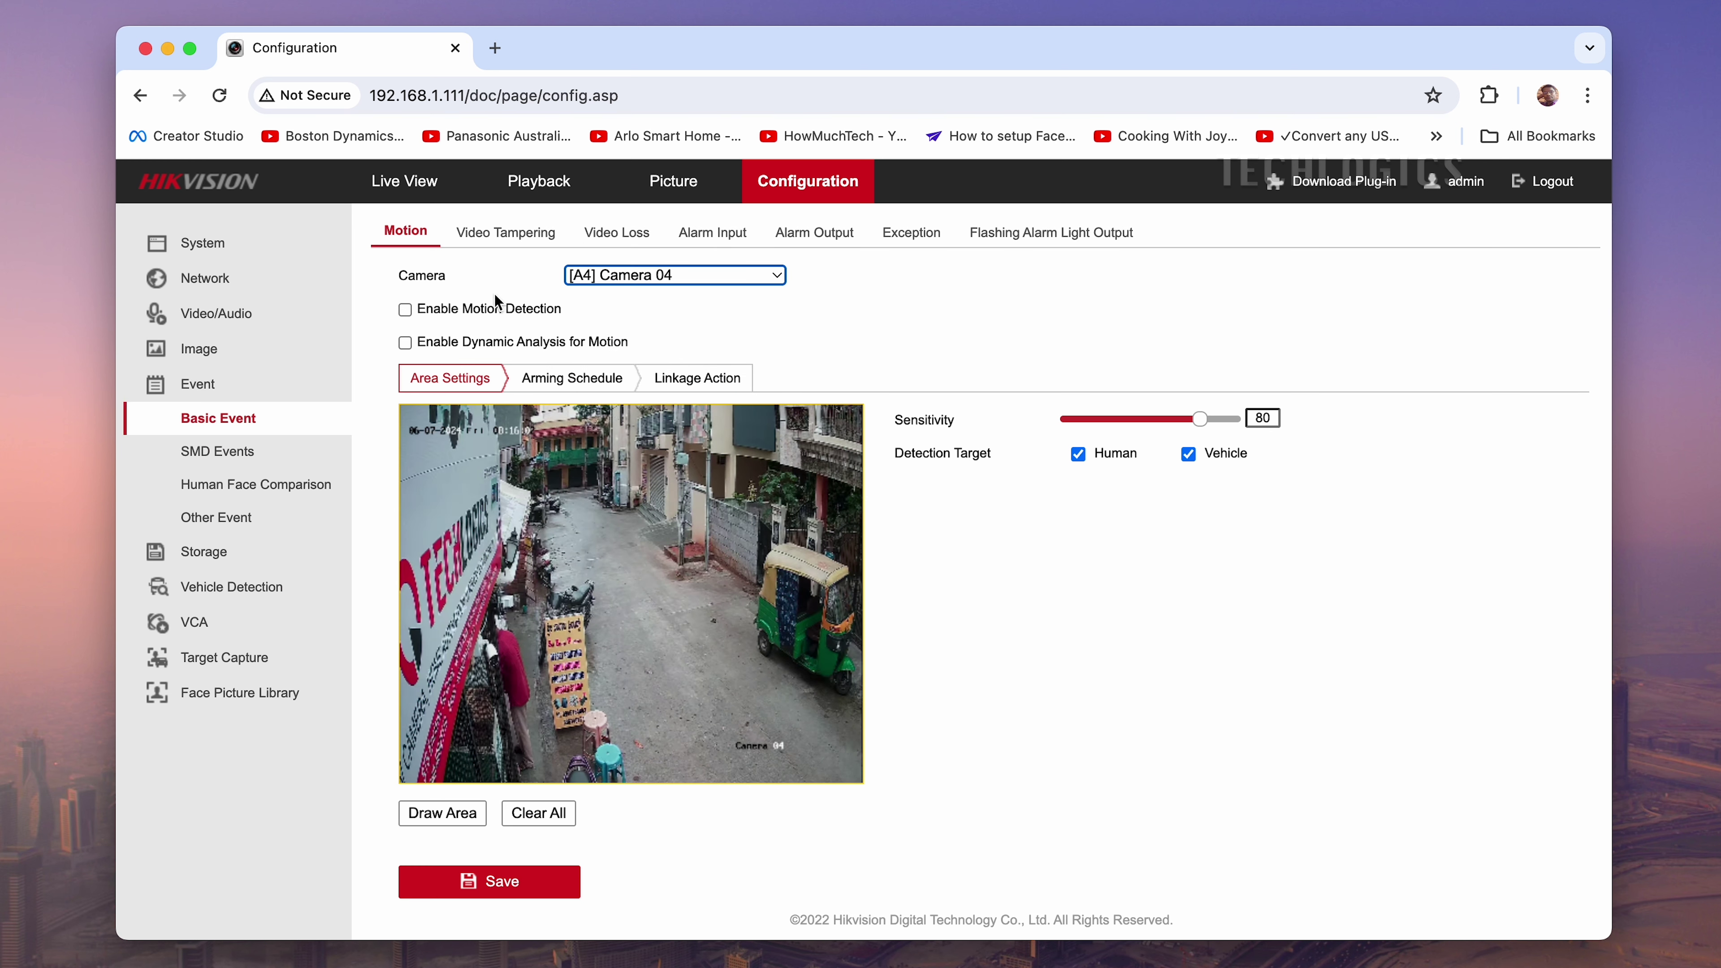
left_click(418, 311)
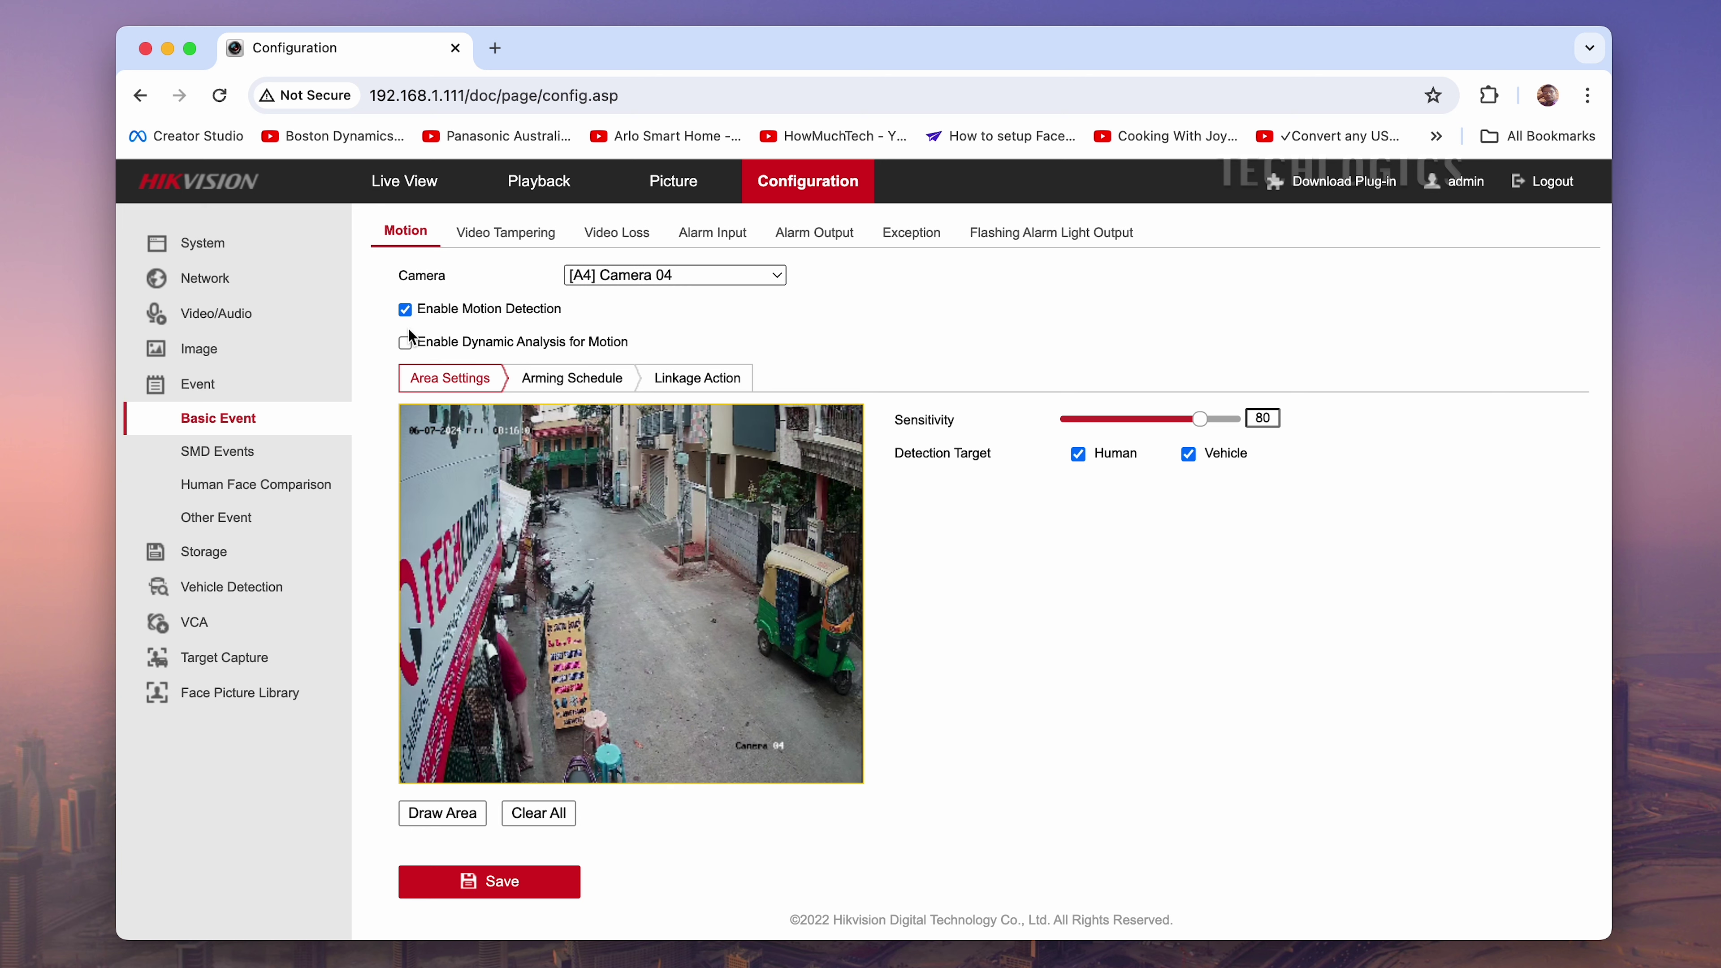
left_click(406, 344)
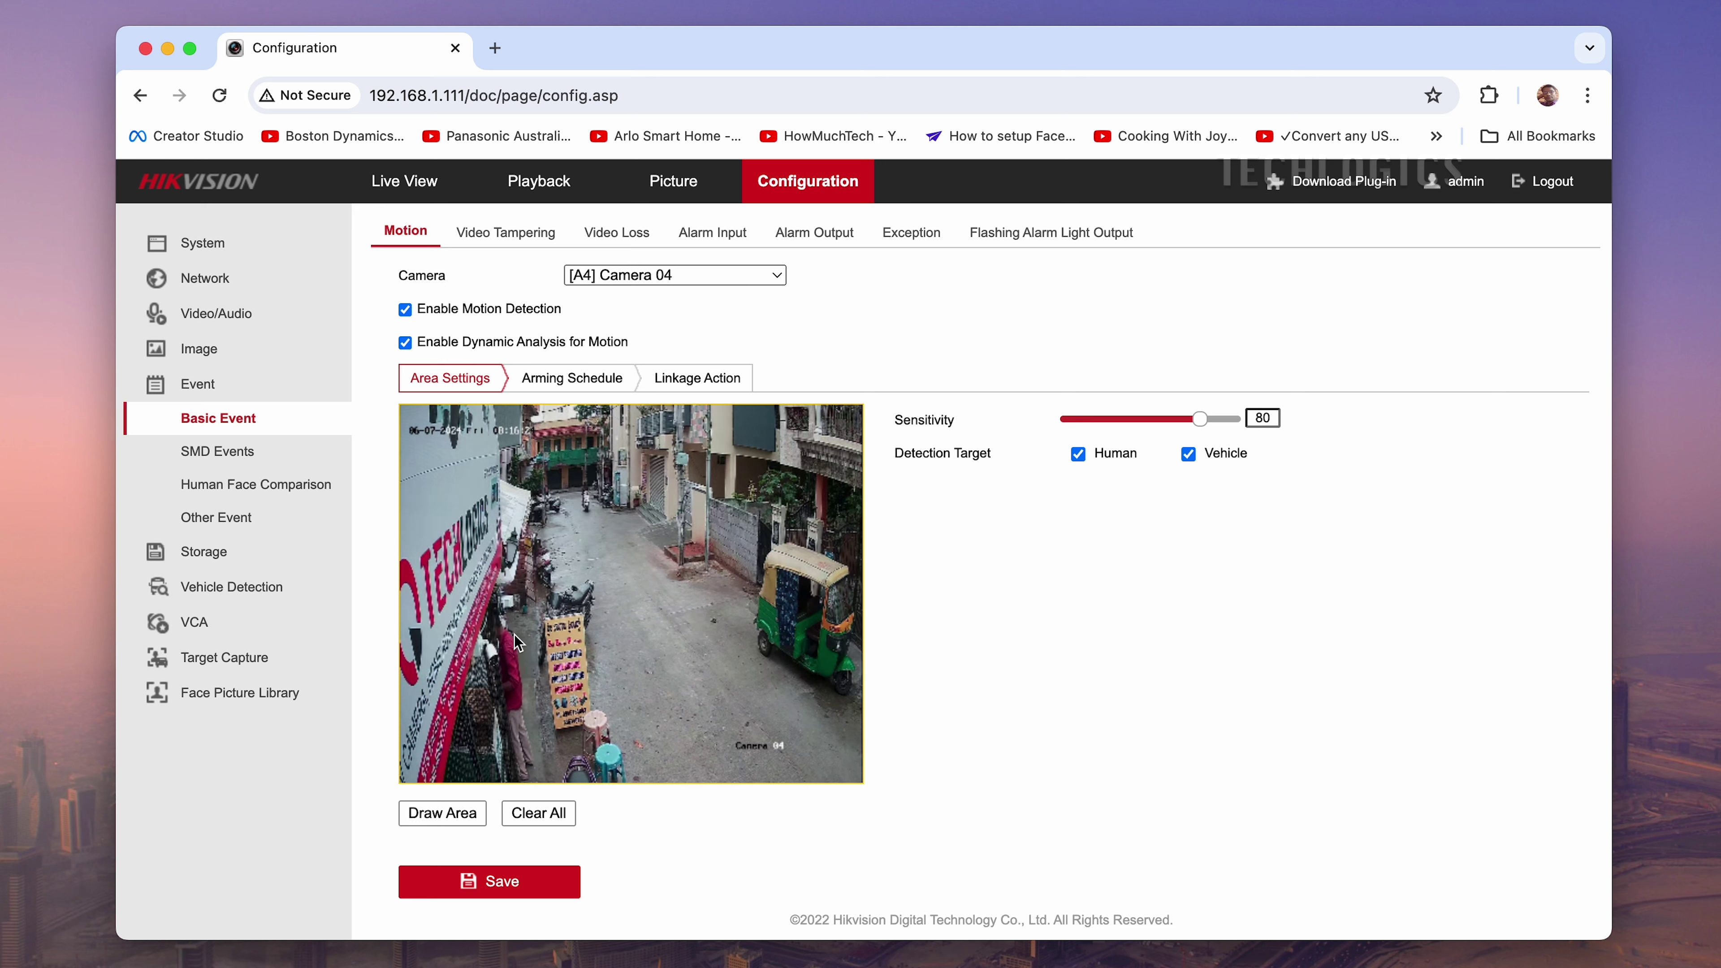
left_click(545, 558)
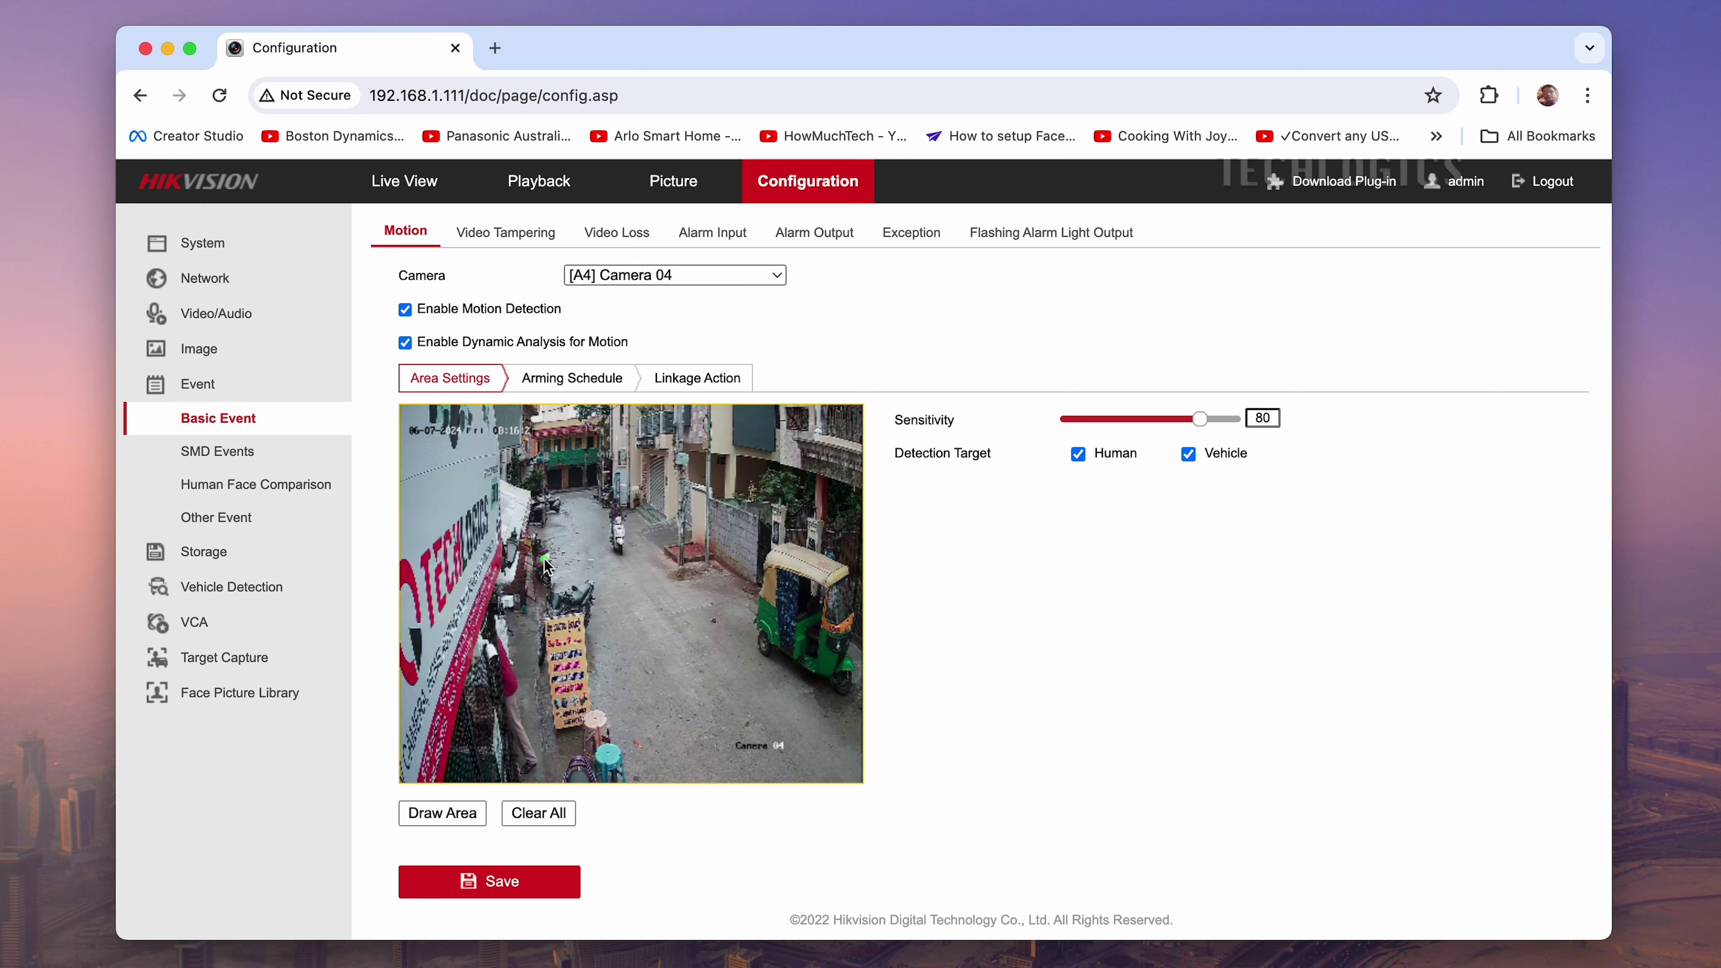
Finish a four-point motion zone over the street in Camera 04's preview and save it
left_click(700, 526)
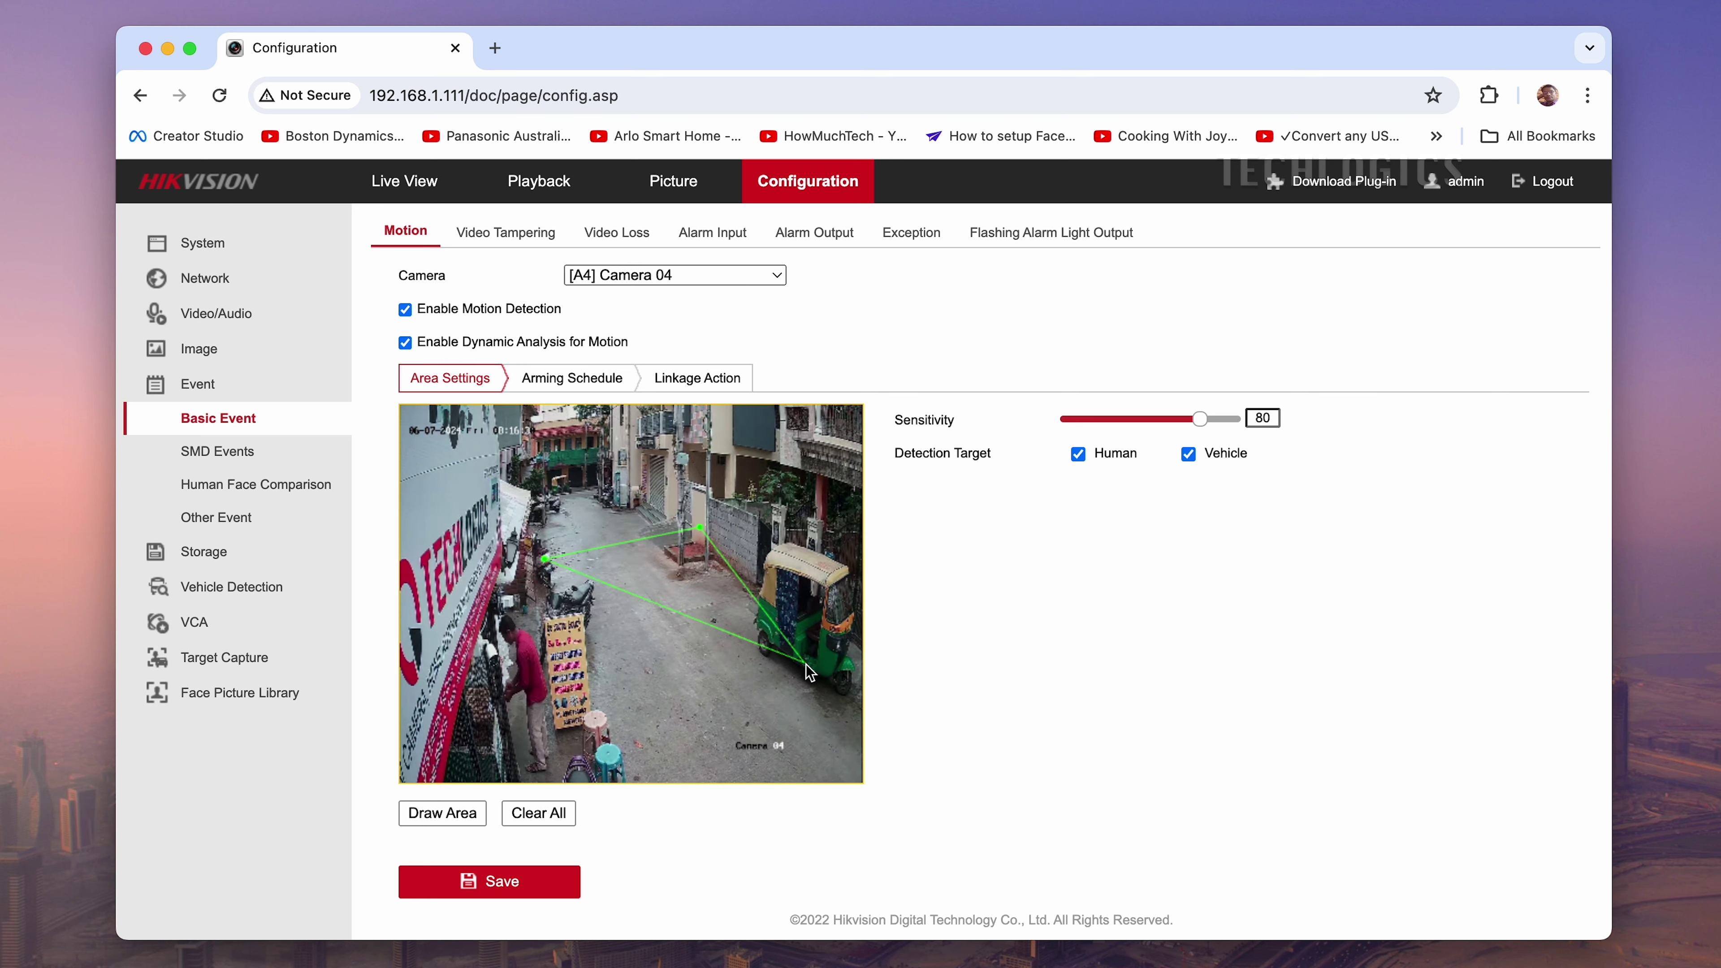
left_click(841, 698)
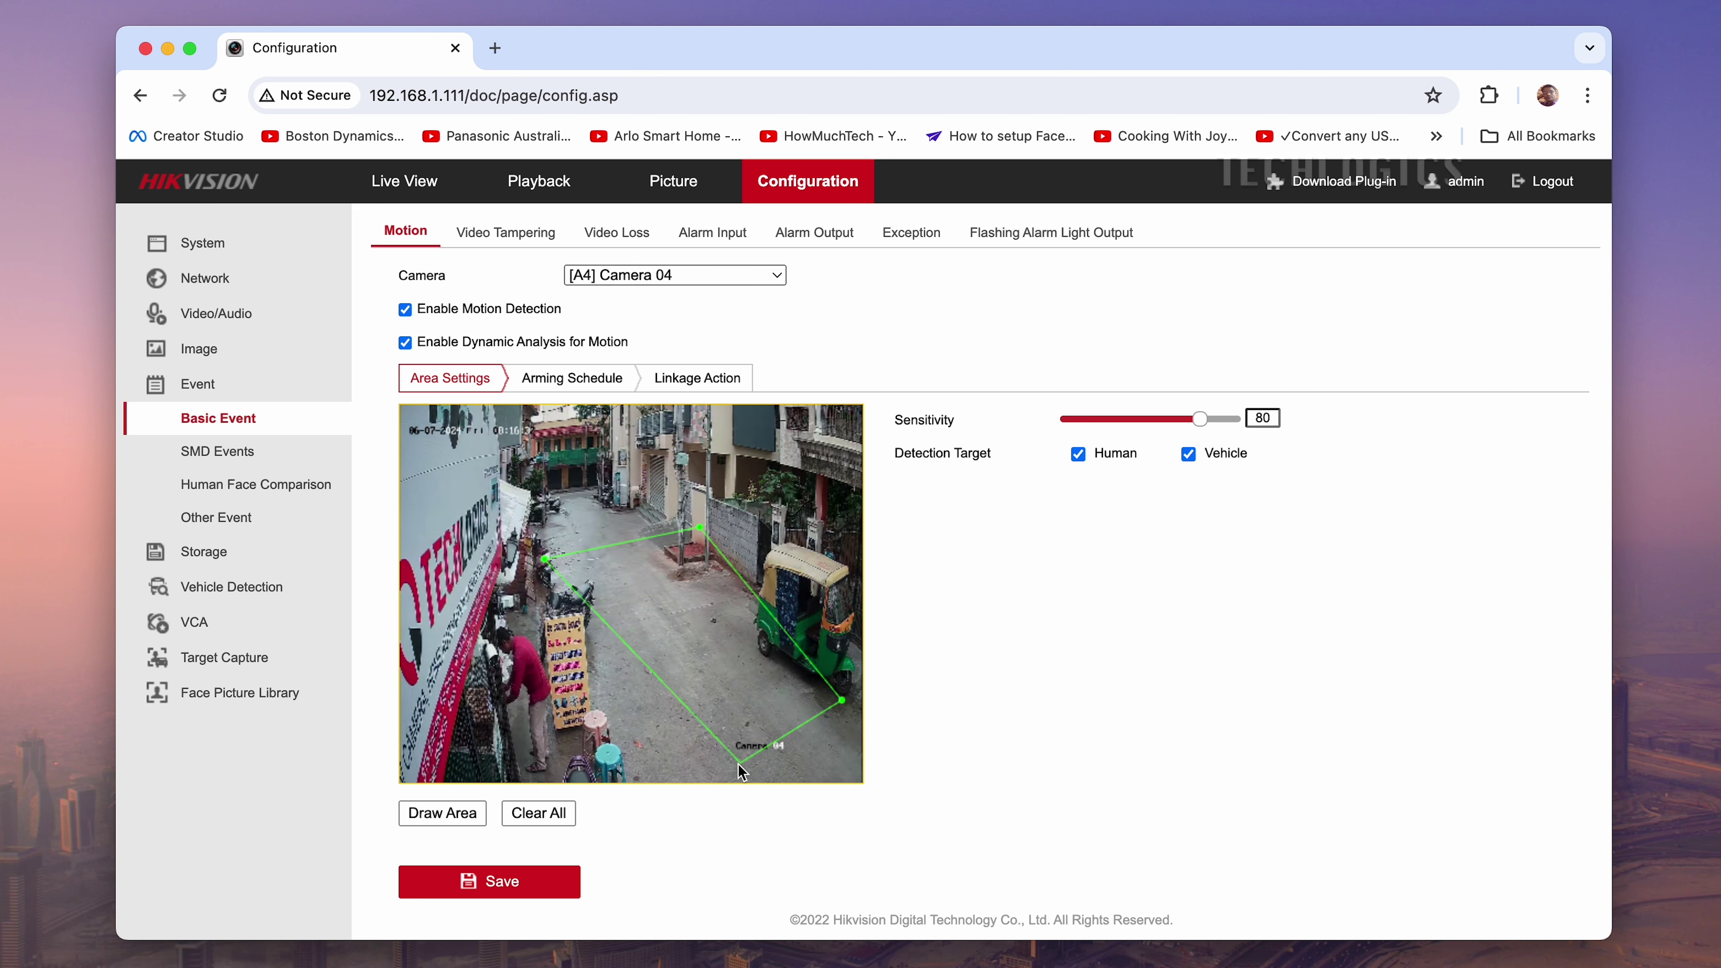
left_click(632, 771)
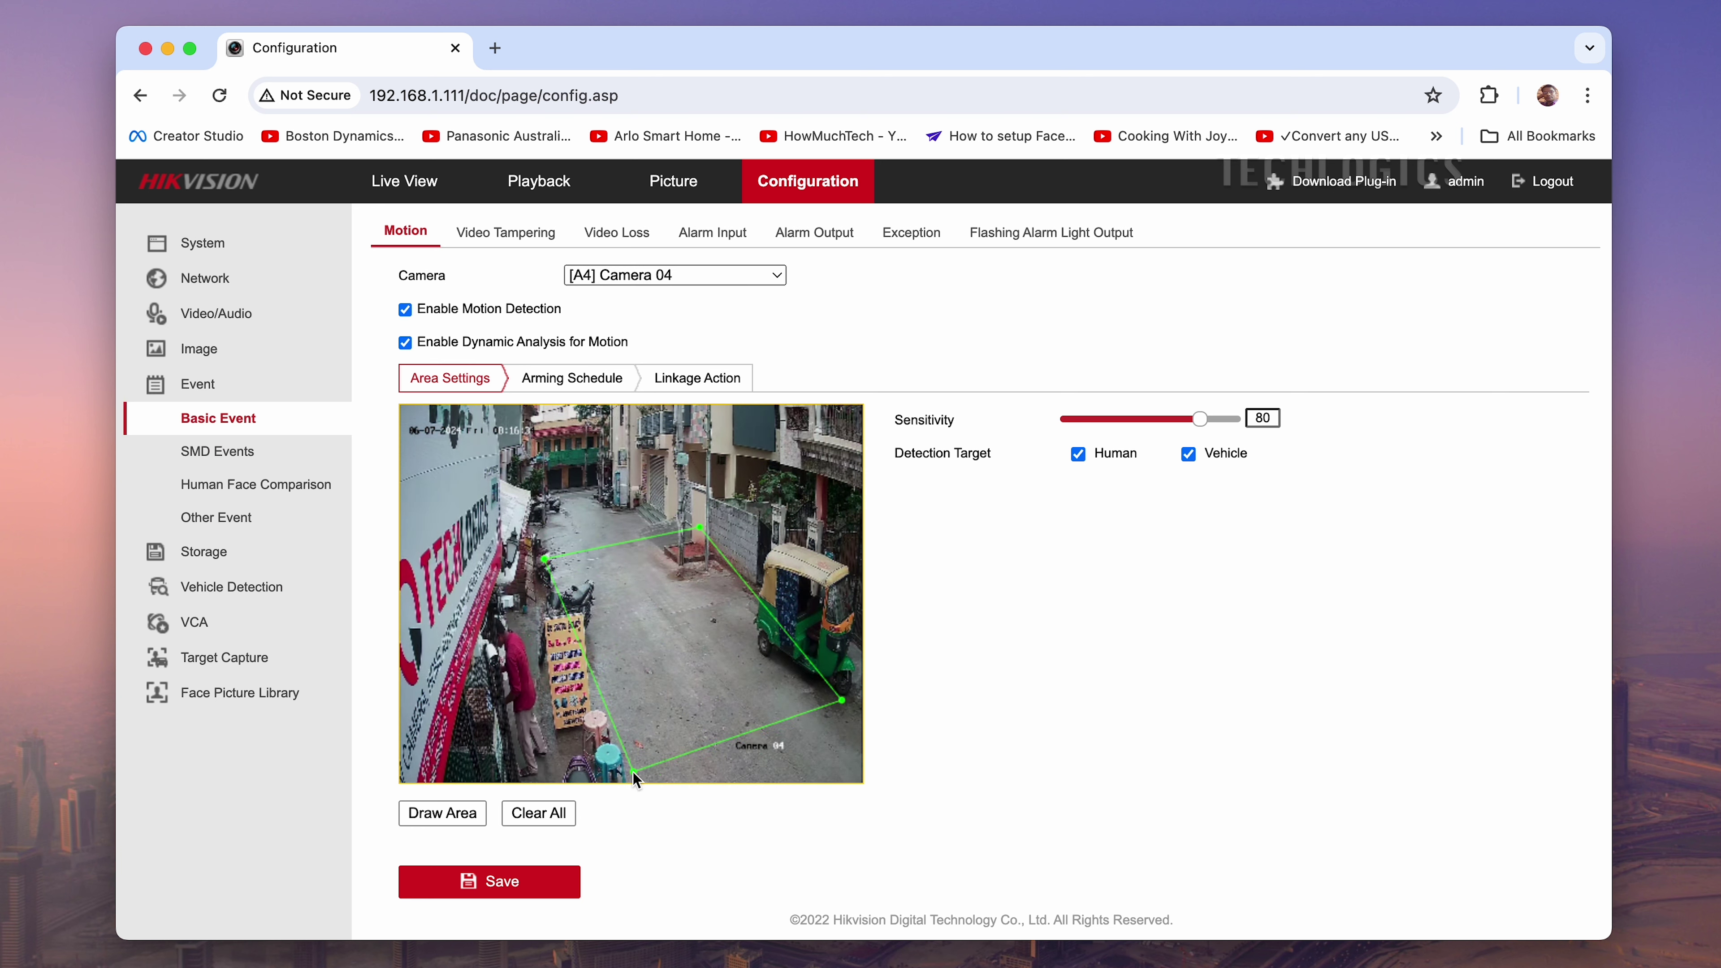
right_click(632, 772)
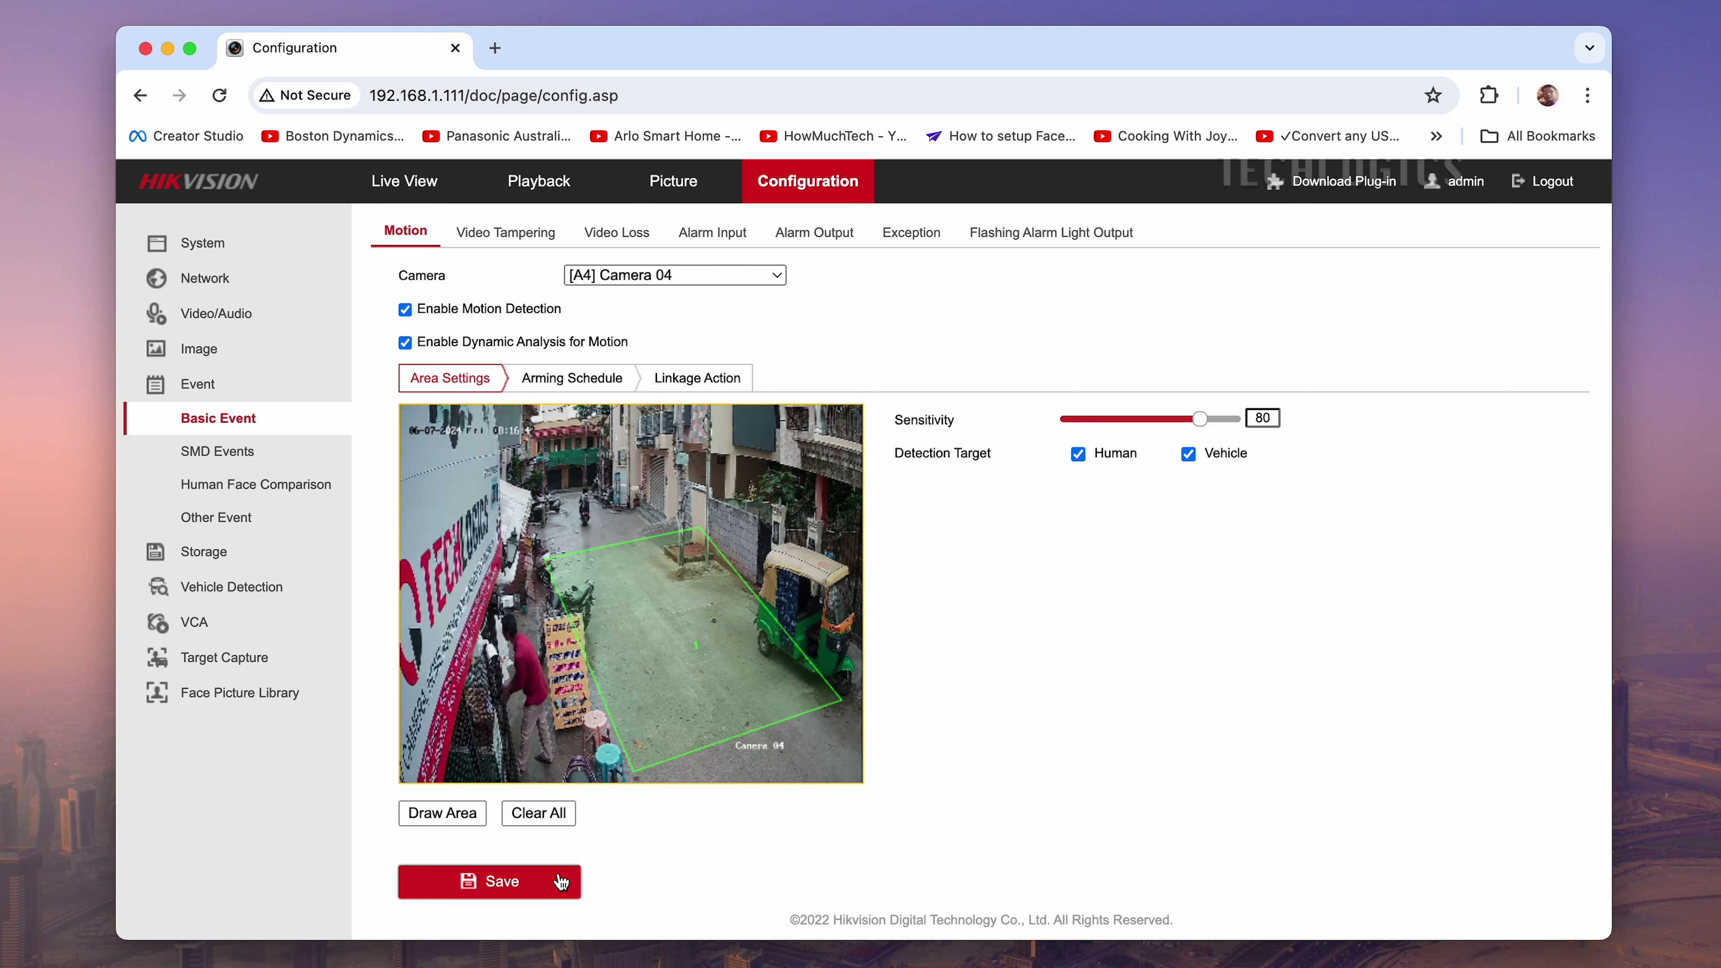
left_click(561, 881)
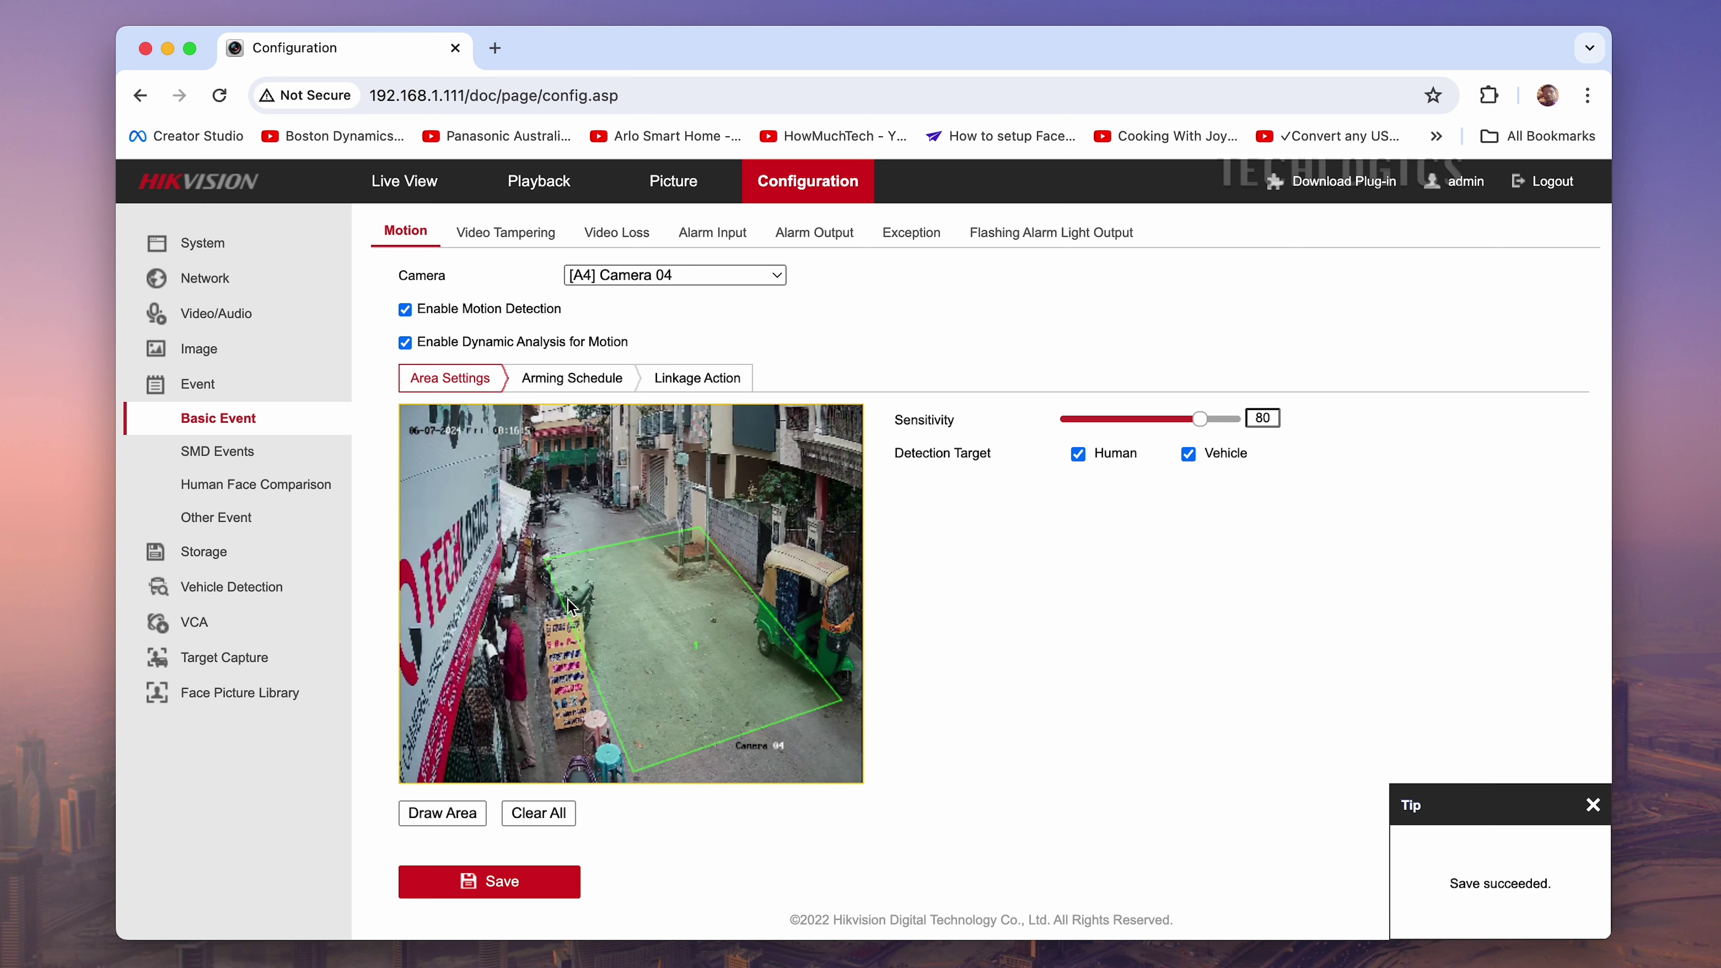
Show Camera 04's arming schedule, cancel the Copy popup, and select Monday's 00:00–24:00 period
left_click(570, 381)
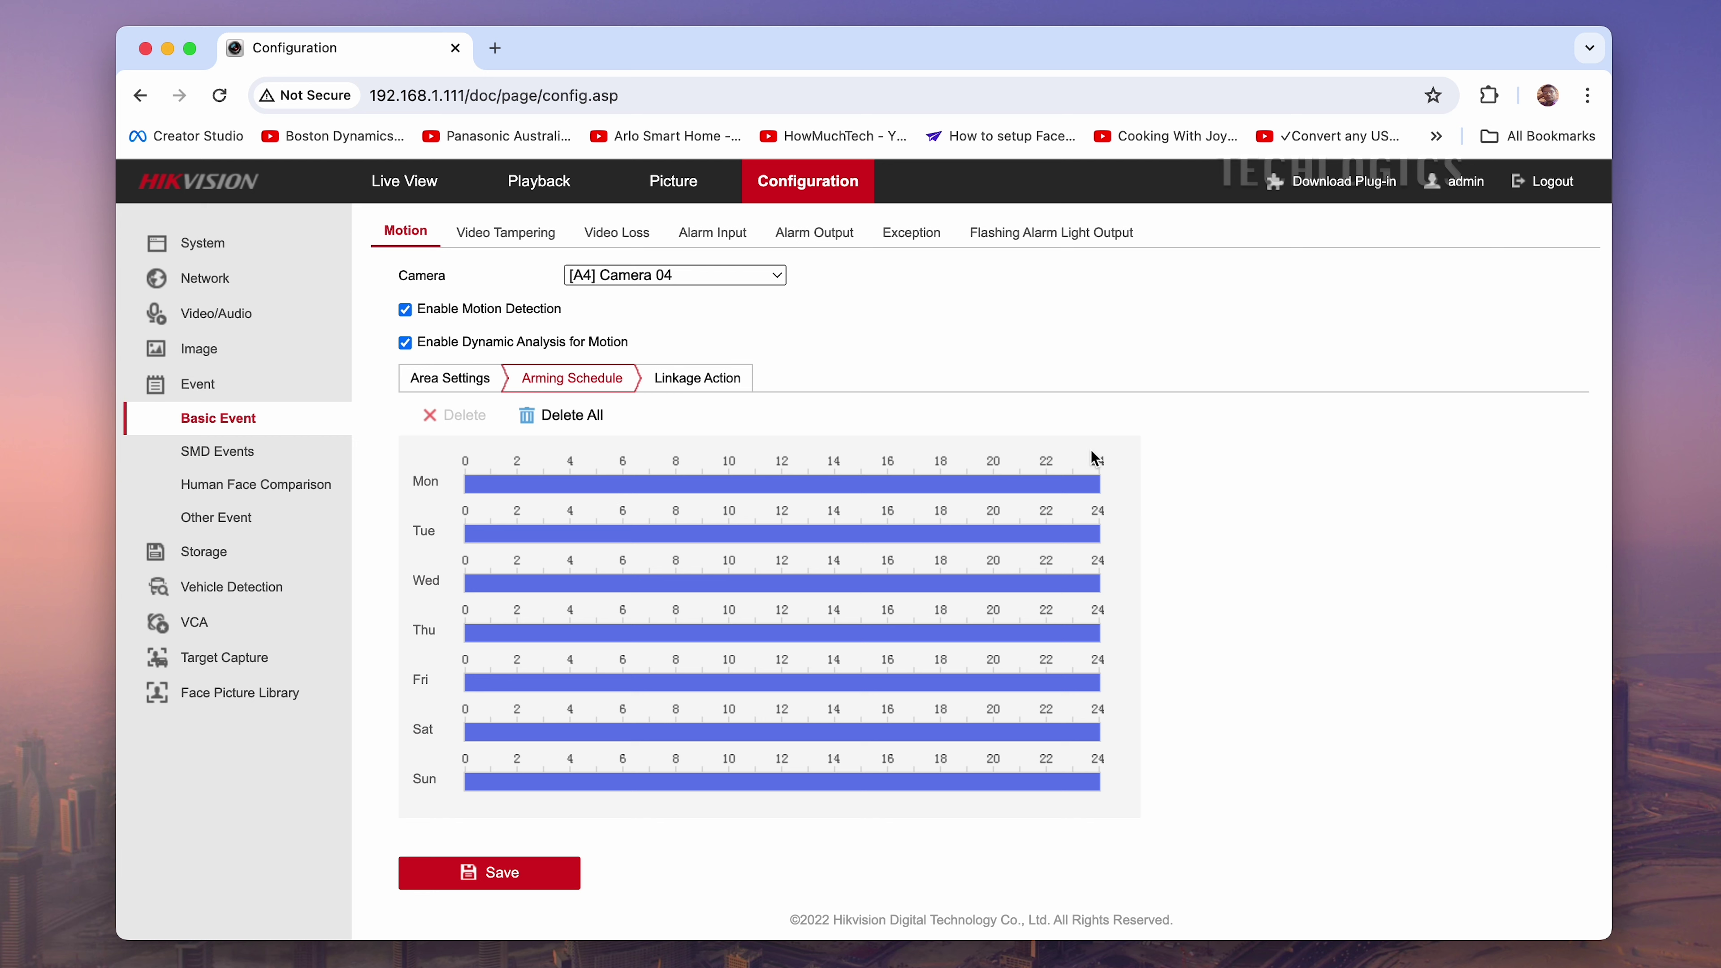
left_click(1118, 485)
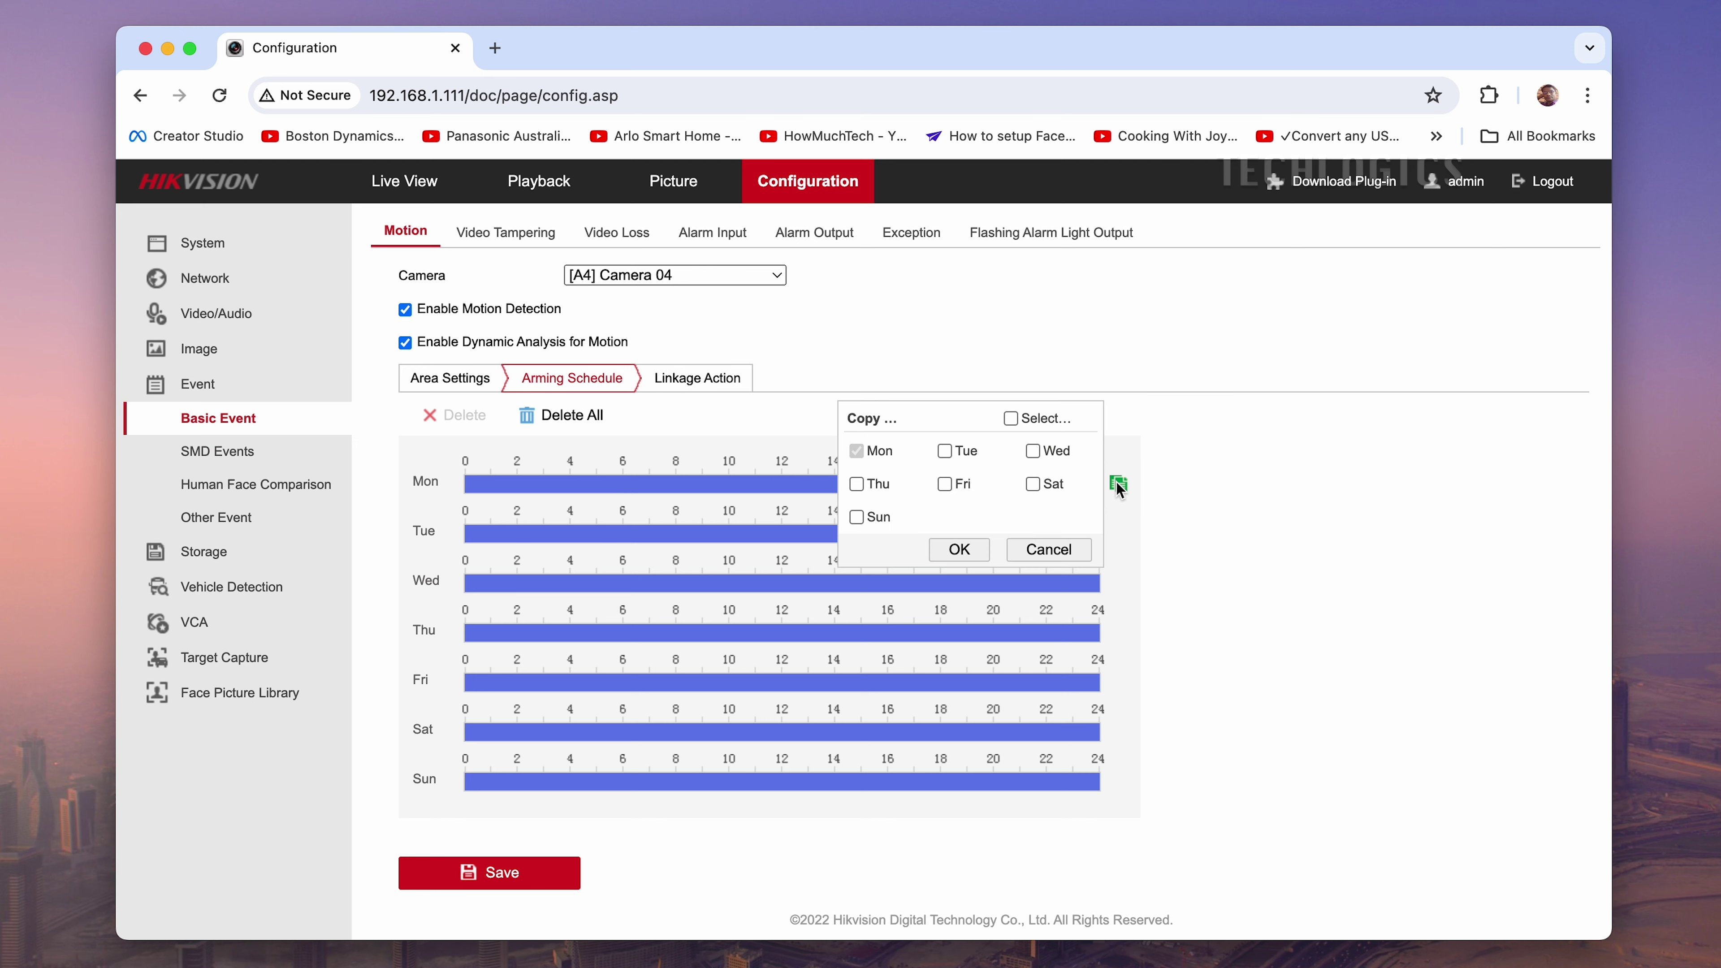
left_click(1048, 550)
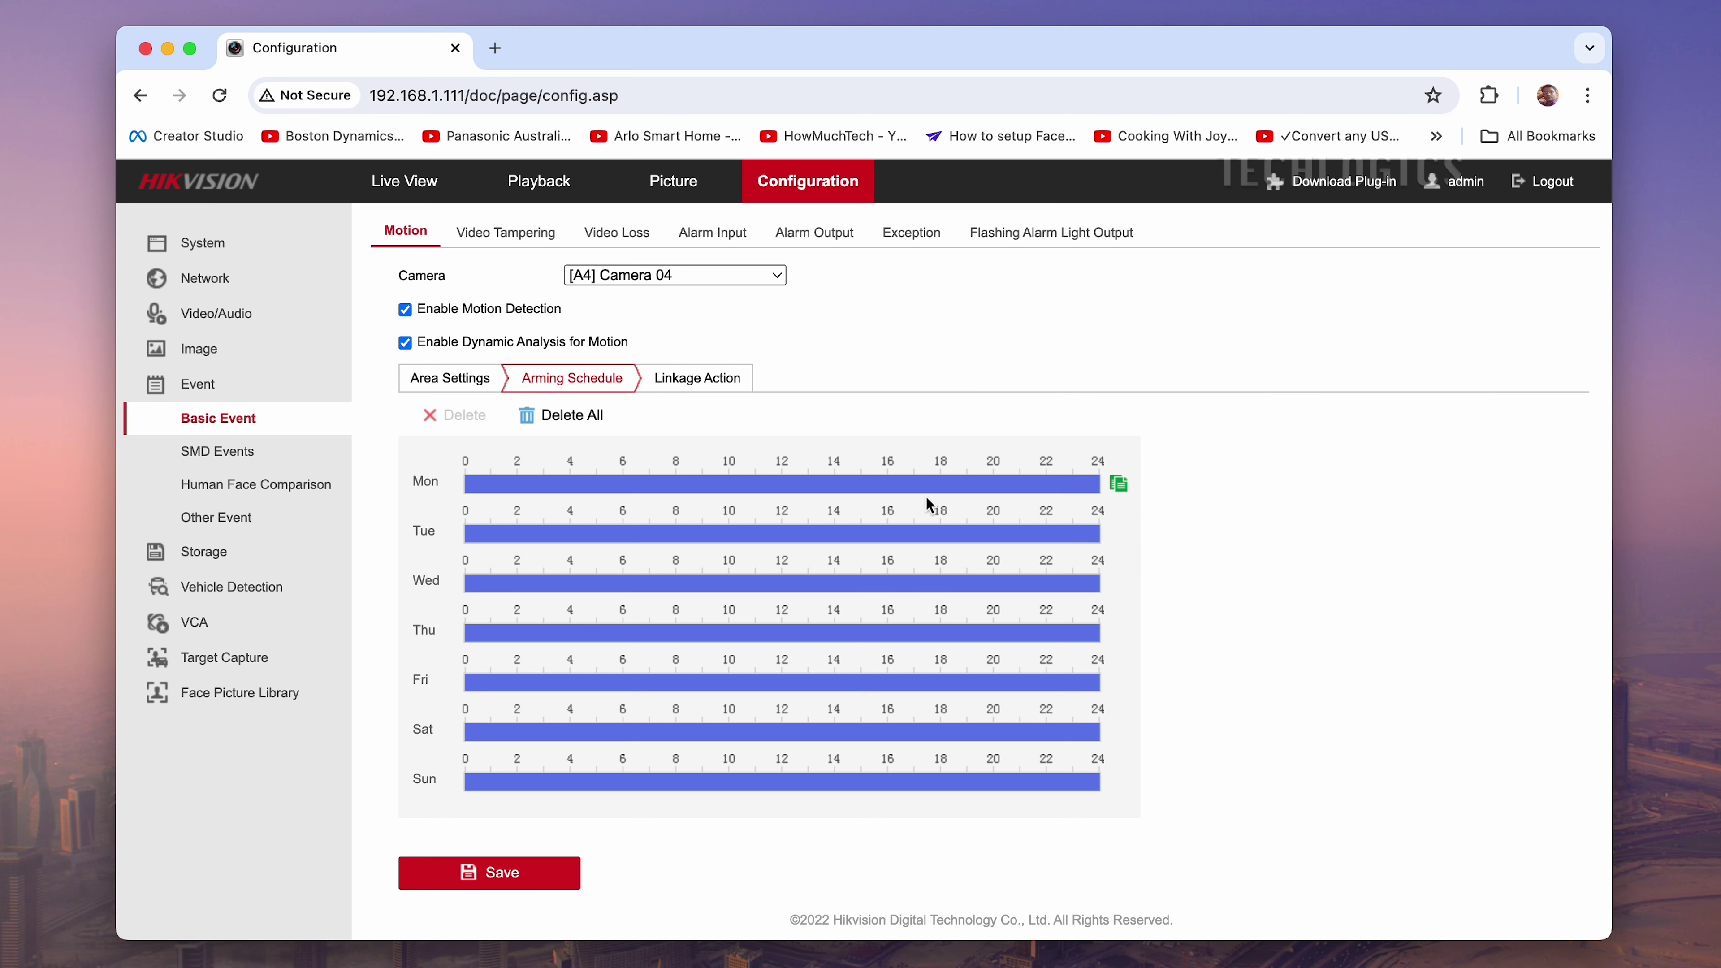
left_click(783, 487)
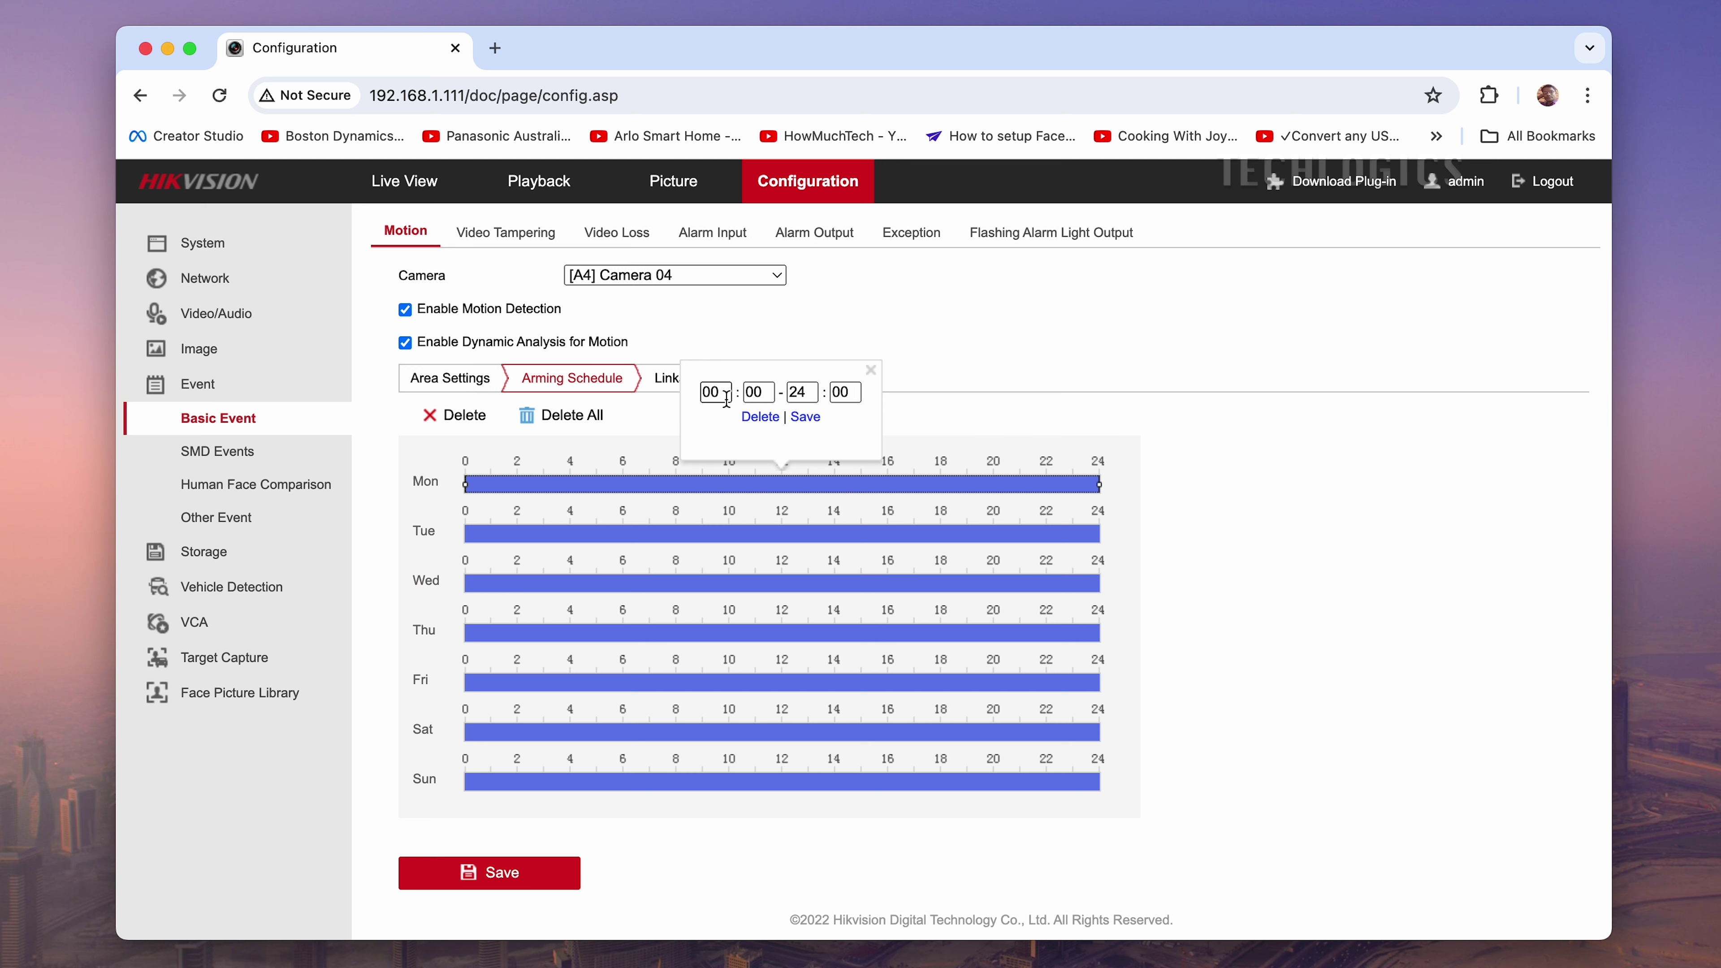
Replace Monday's all-day arming with 00:00–09:00 and 20:00–24:00 periods
left_click(752, 418)
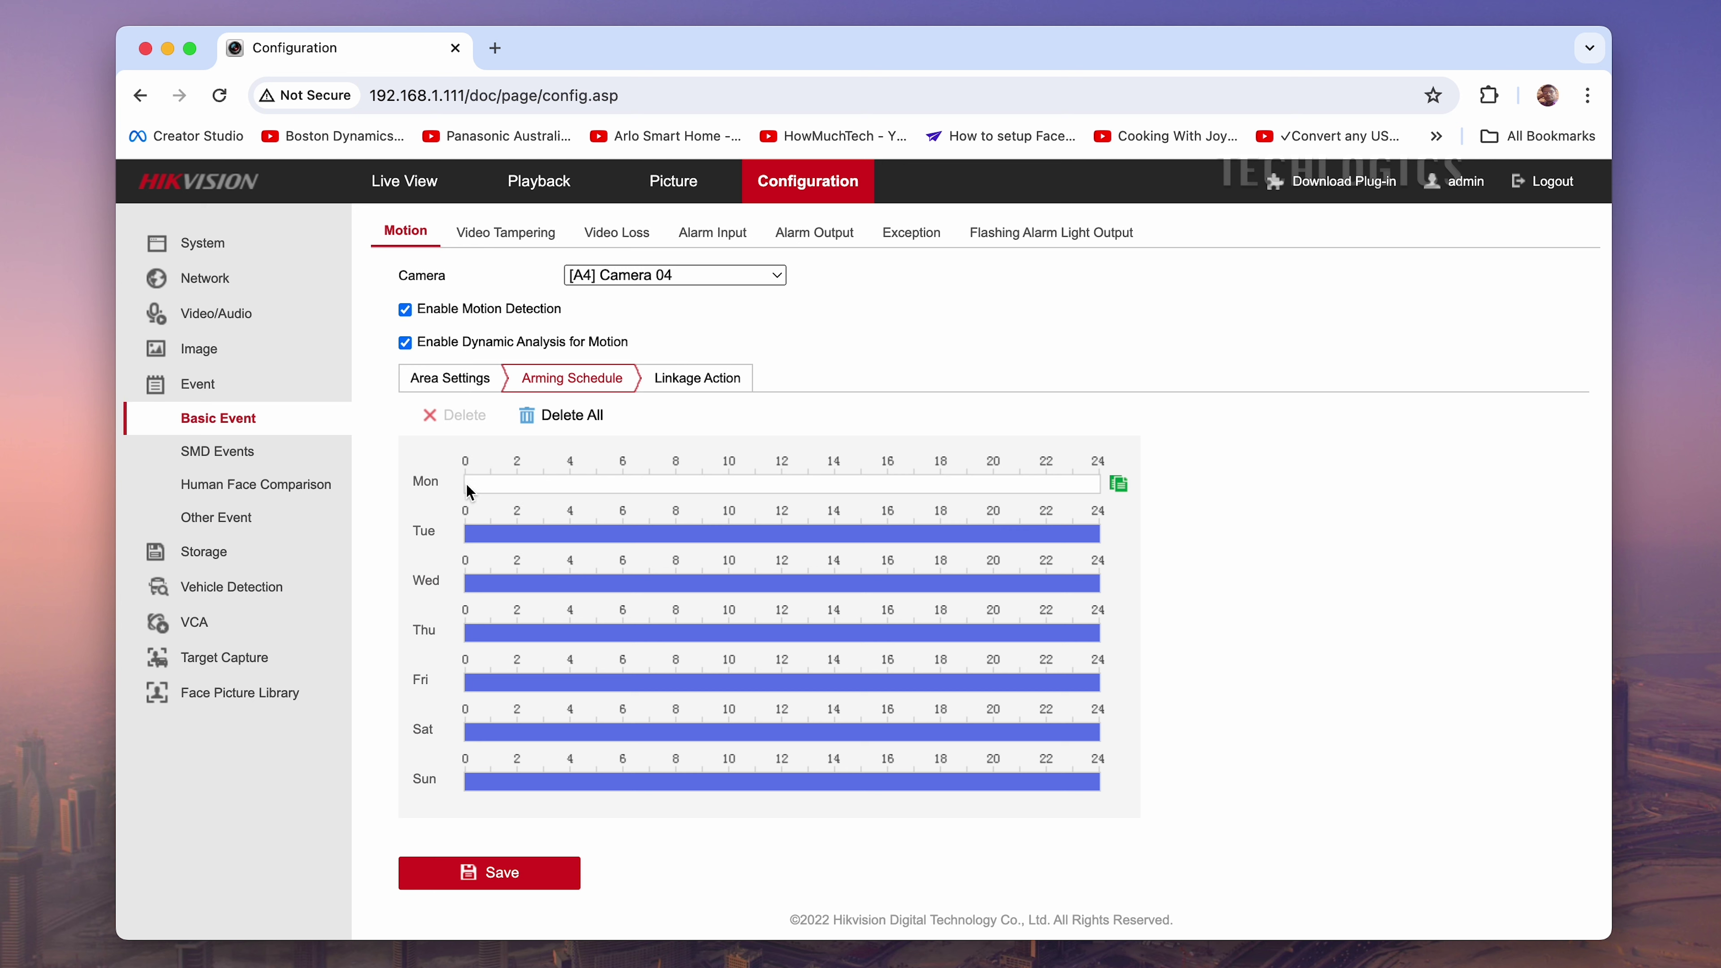
left_click_drag(466, 492, 706, 488)
left_click(700, 484)
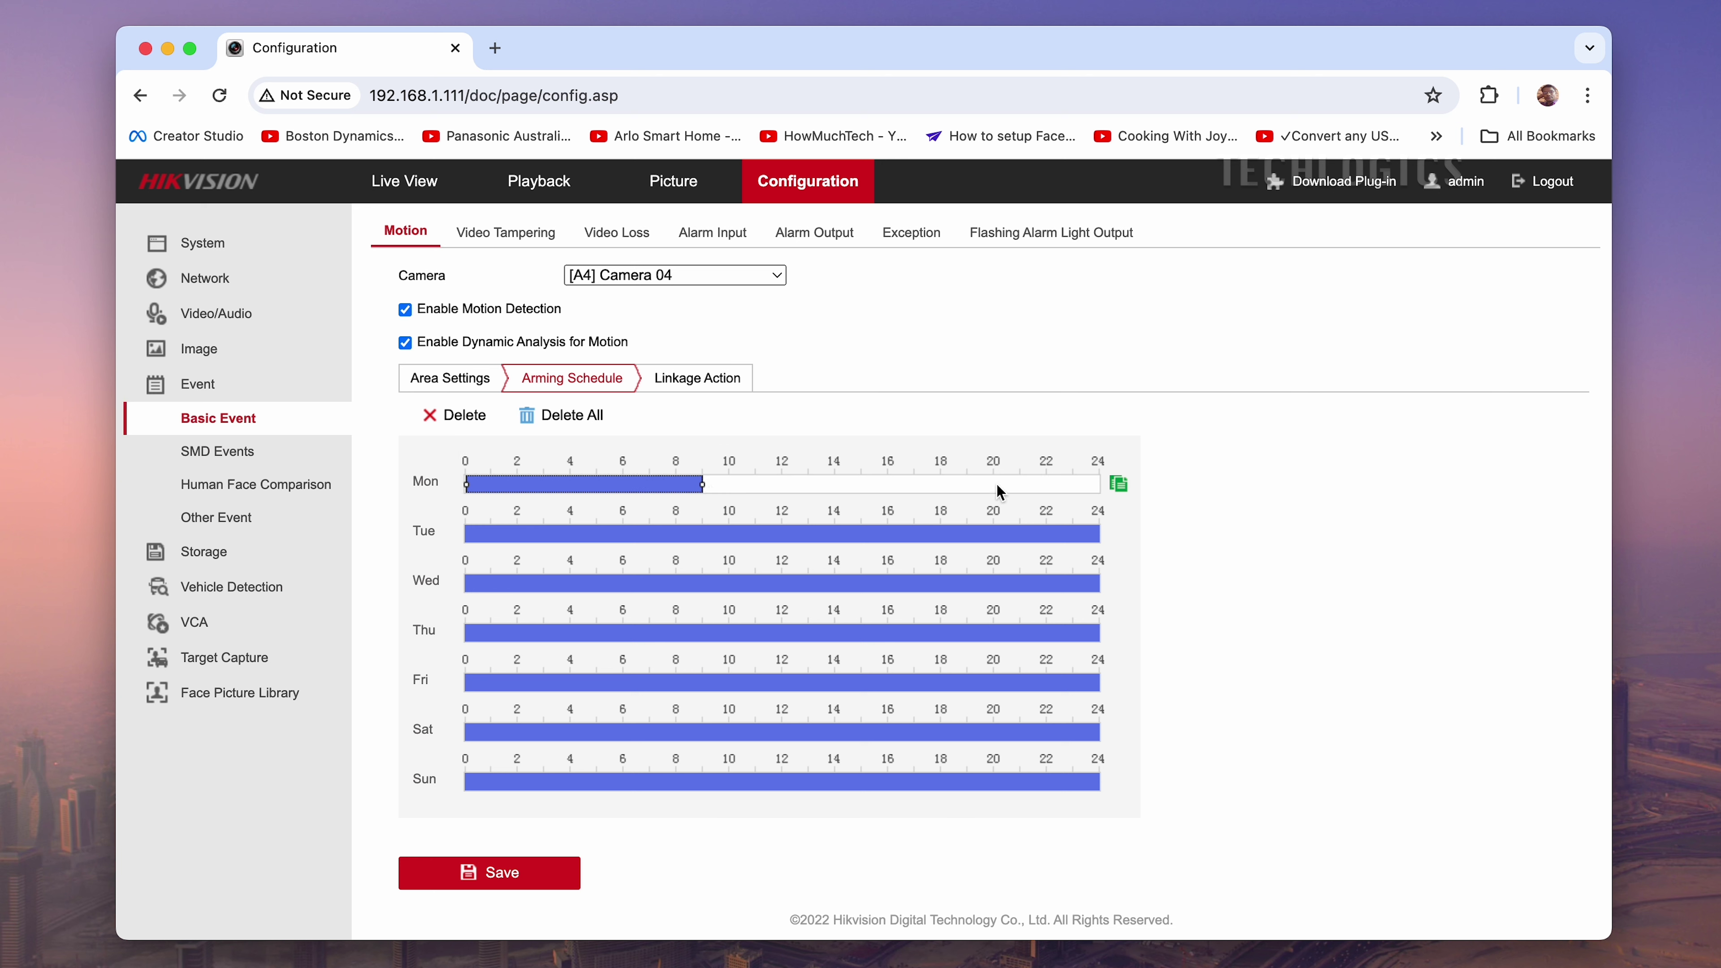
left_click_drag(996, 489, 1120, 485)
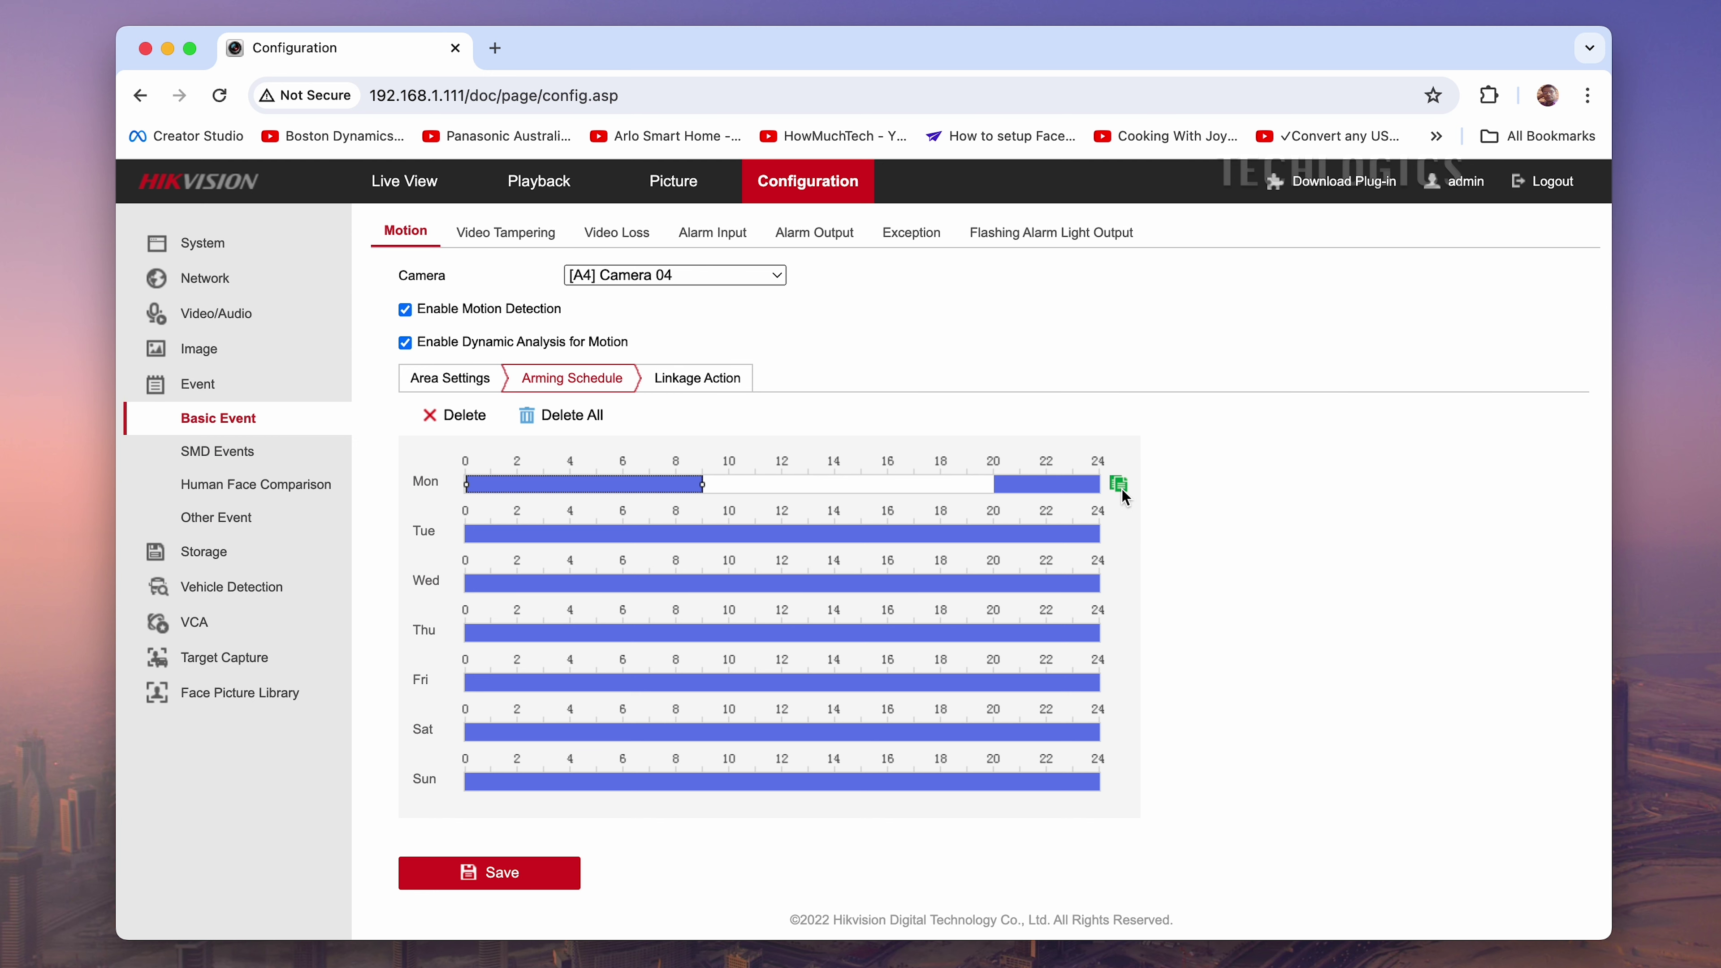
Copy Monday's arming periods to Tuesday through Saturday, leaving Sunday out
left_click(1119, 485)
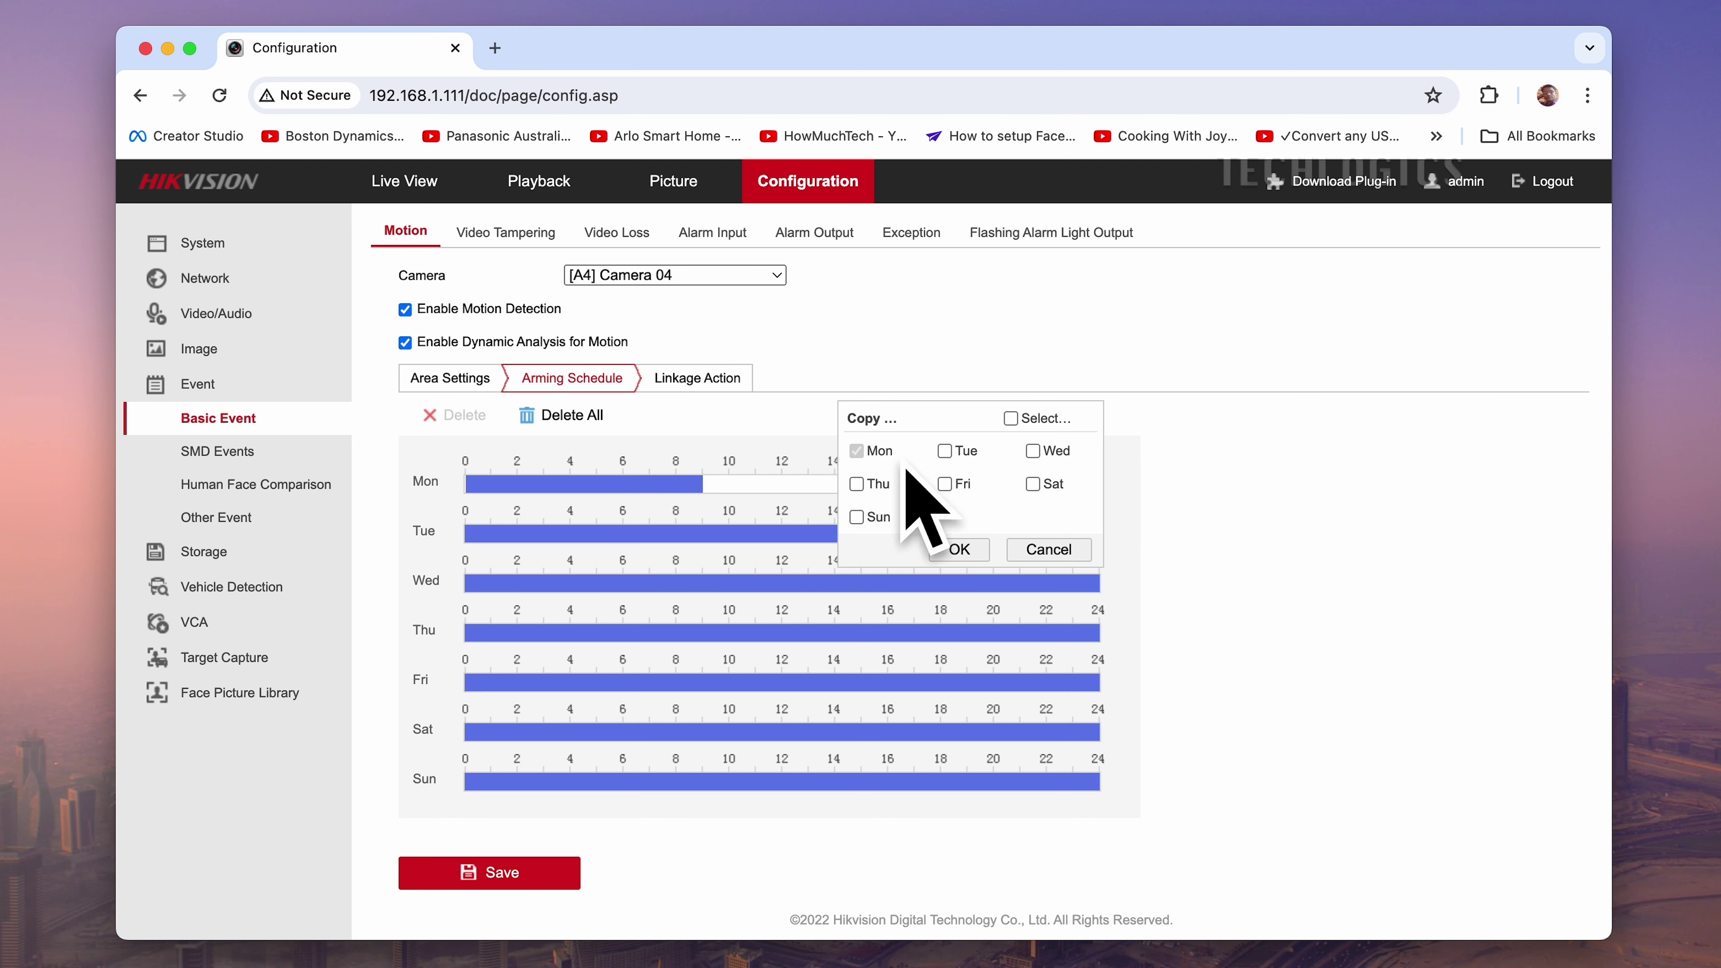
left_click(1010, 419)
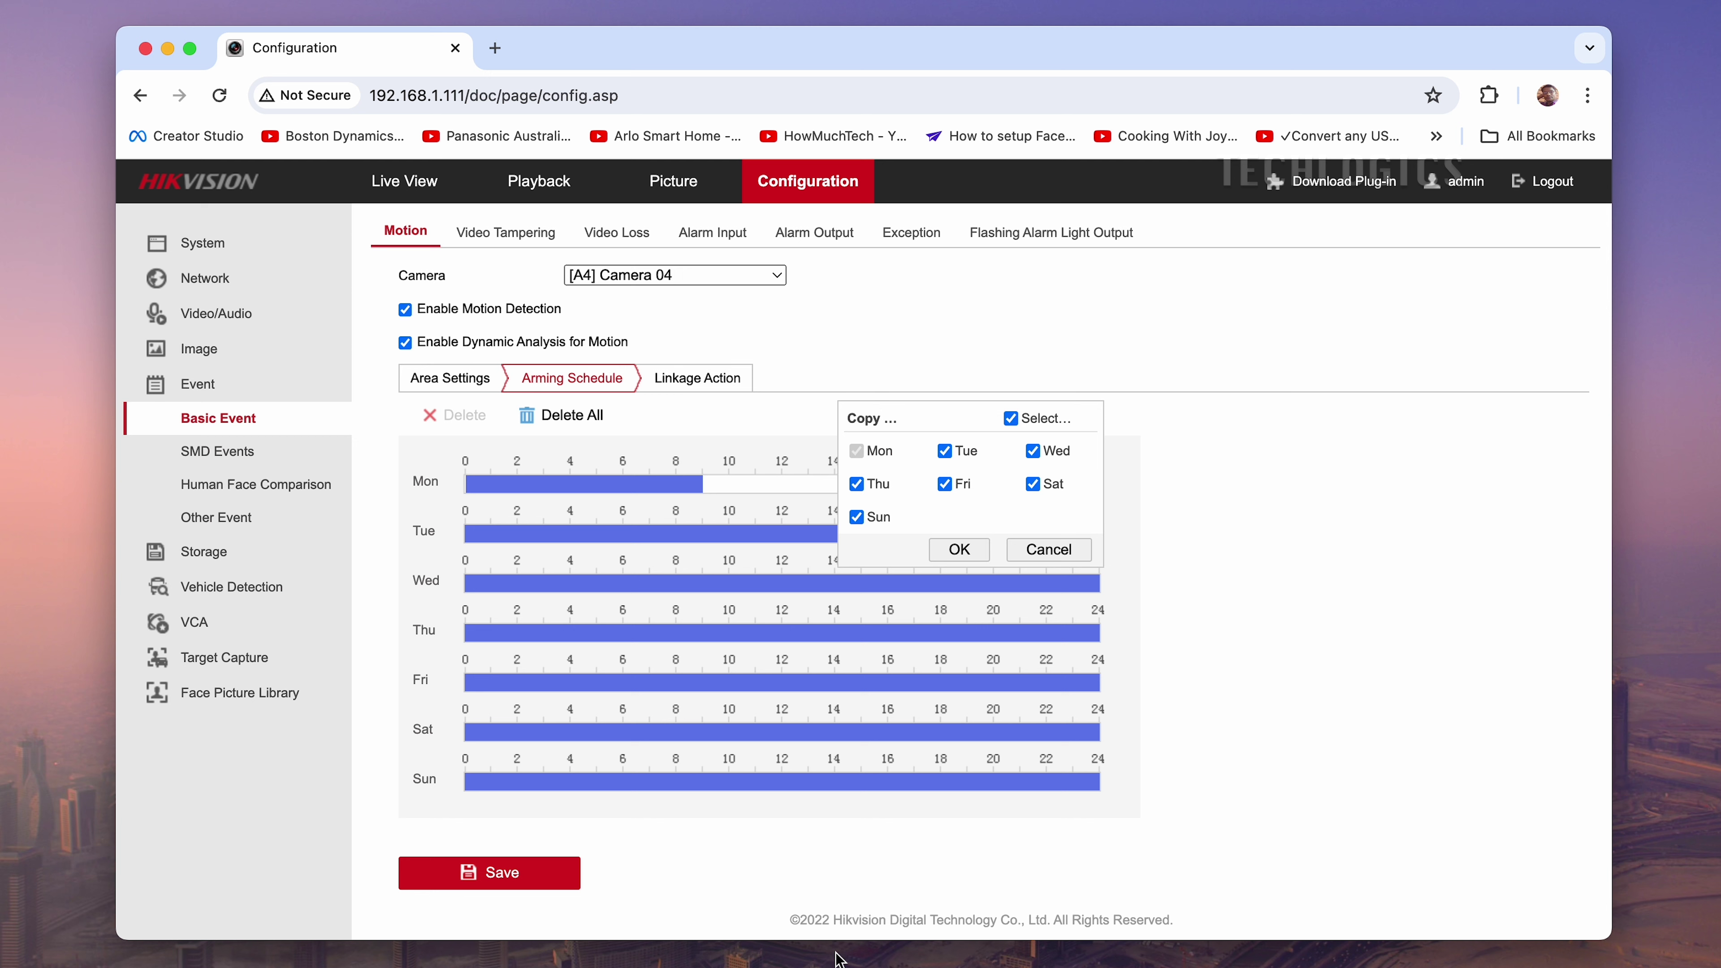
left_click(858, 517)
left_click(960, 550)
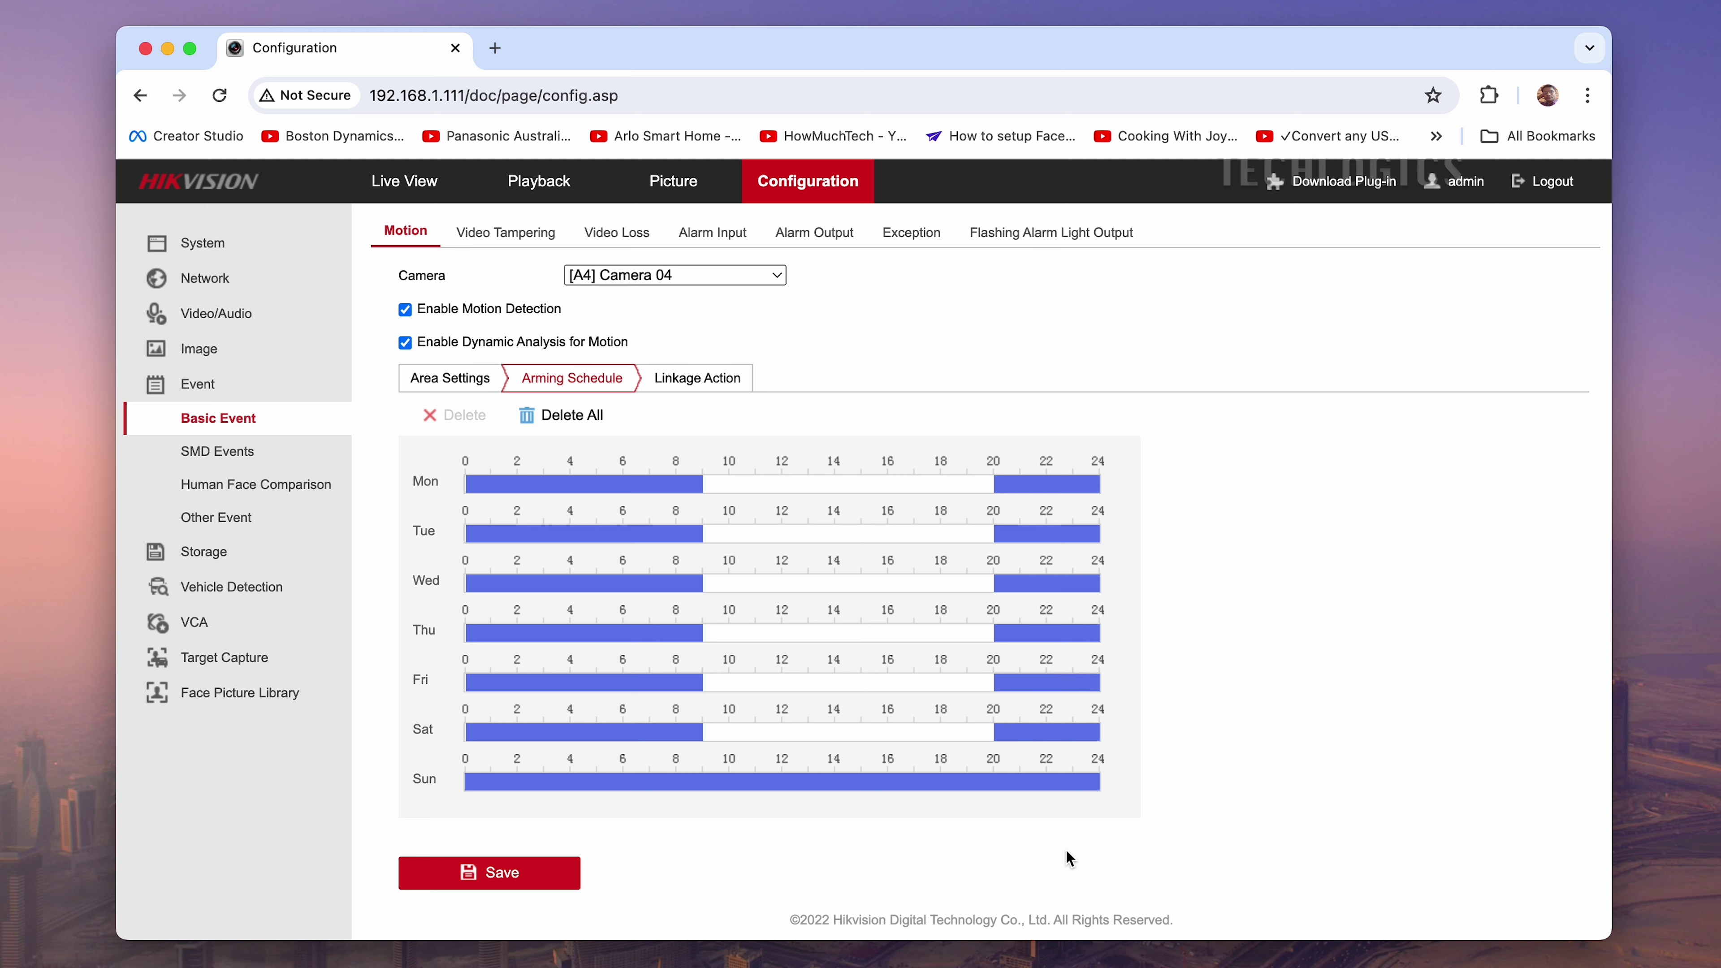
mouse_move(1100, 808)
Replace Sunday's all-day arming with 00:00–13:57 and 18:00–24:00 periods
left_click(953, 788)
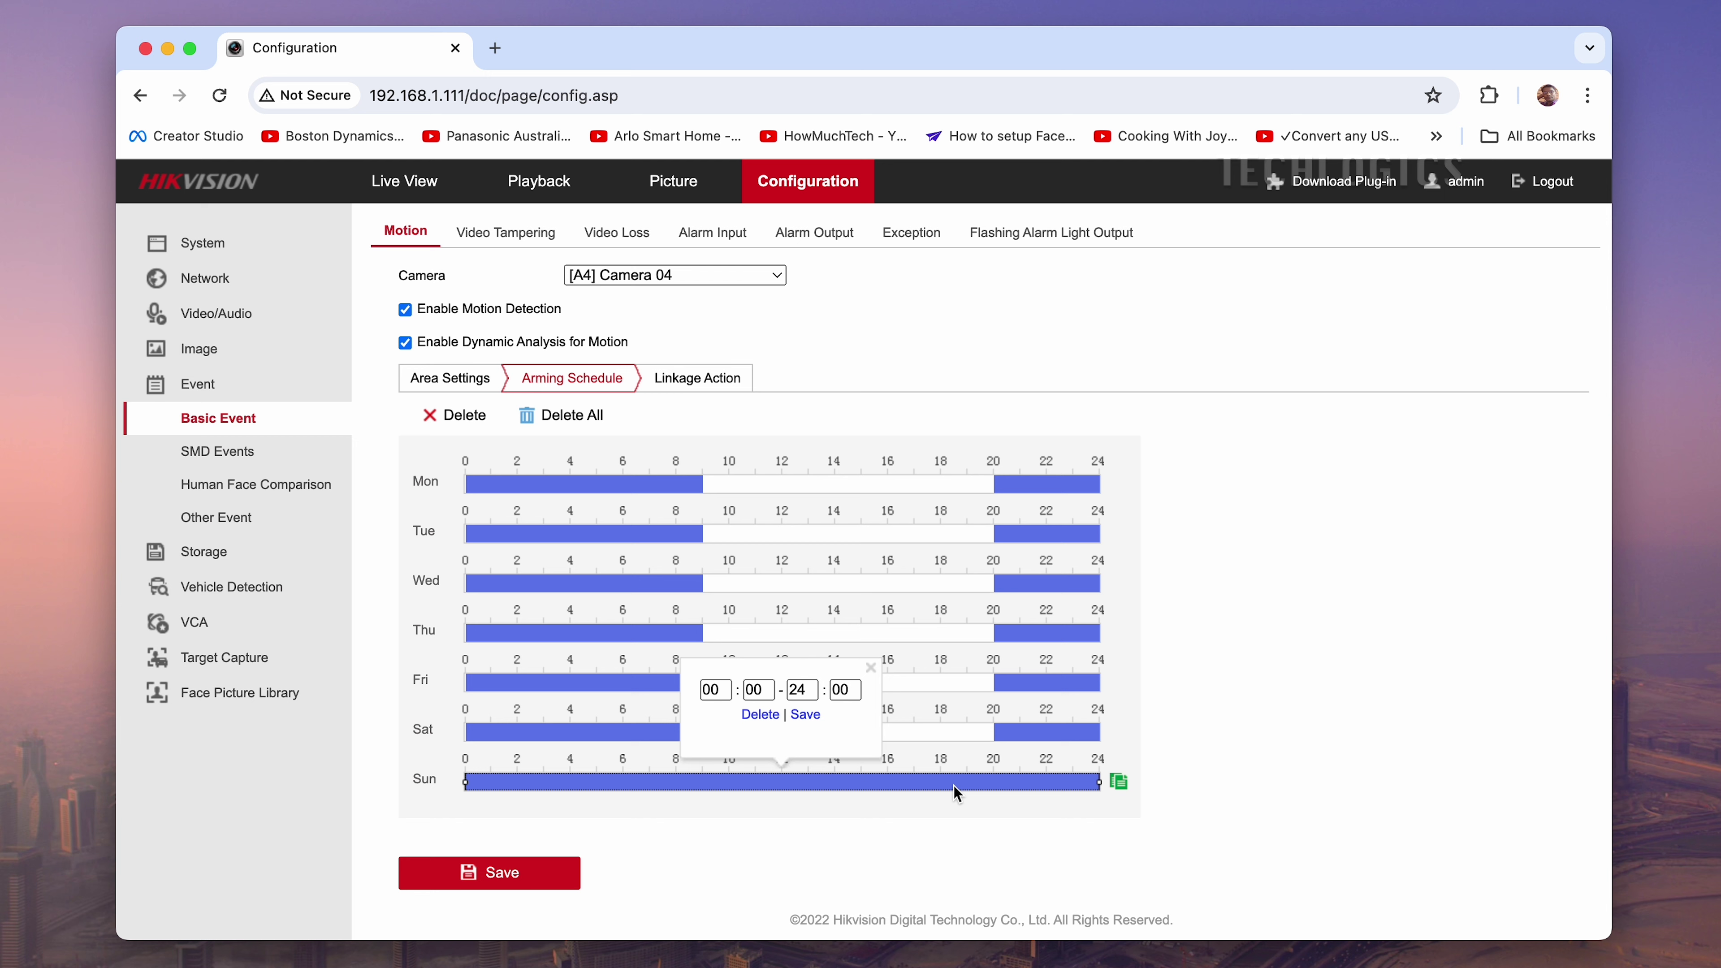
left_click(758, 715)
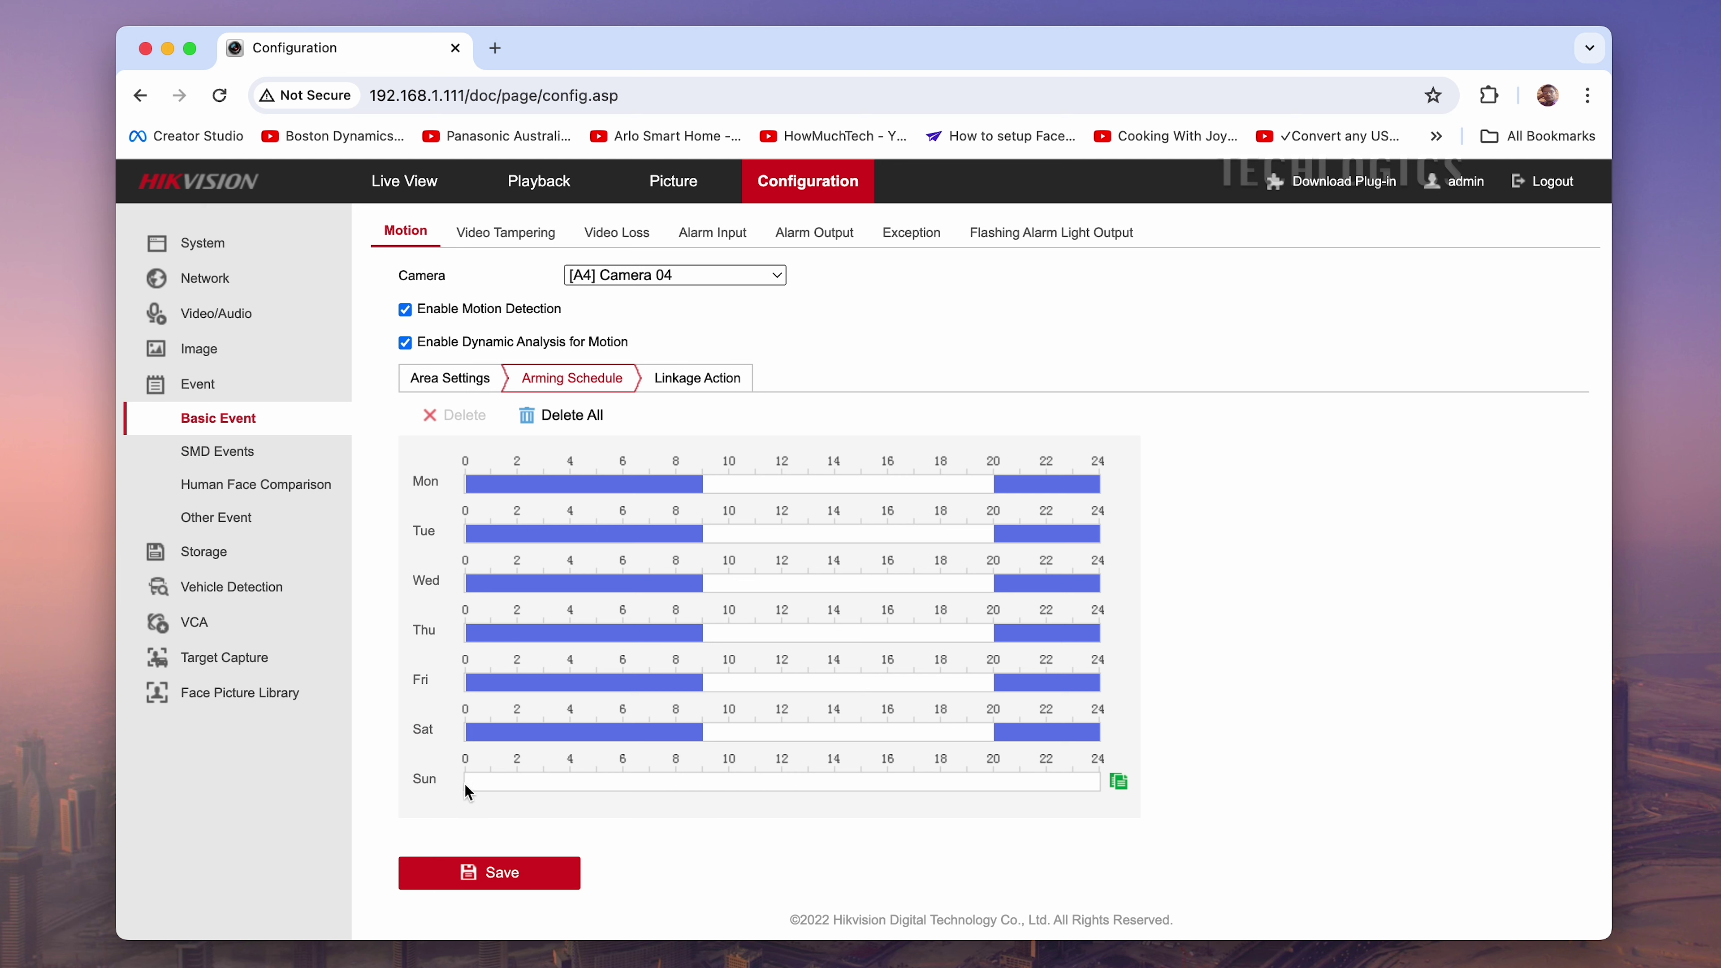
left_click_drag(466, 784, 679, 780)
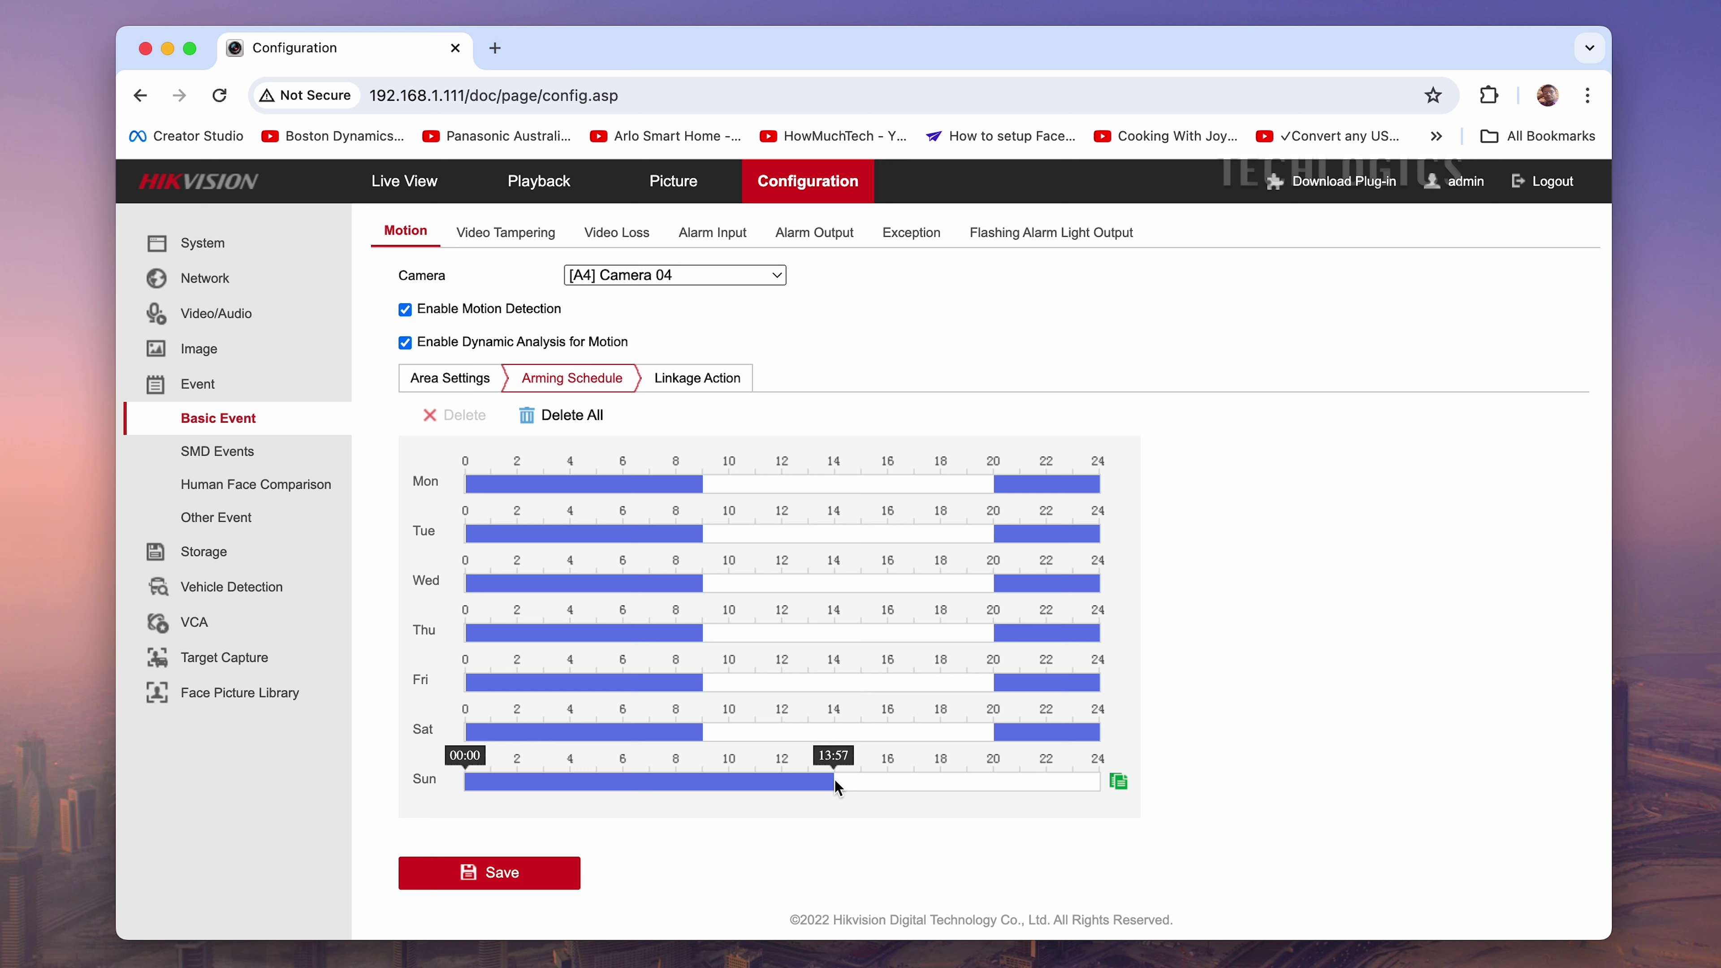
left_click_drag(835, 780, 835, 781)
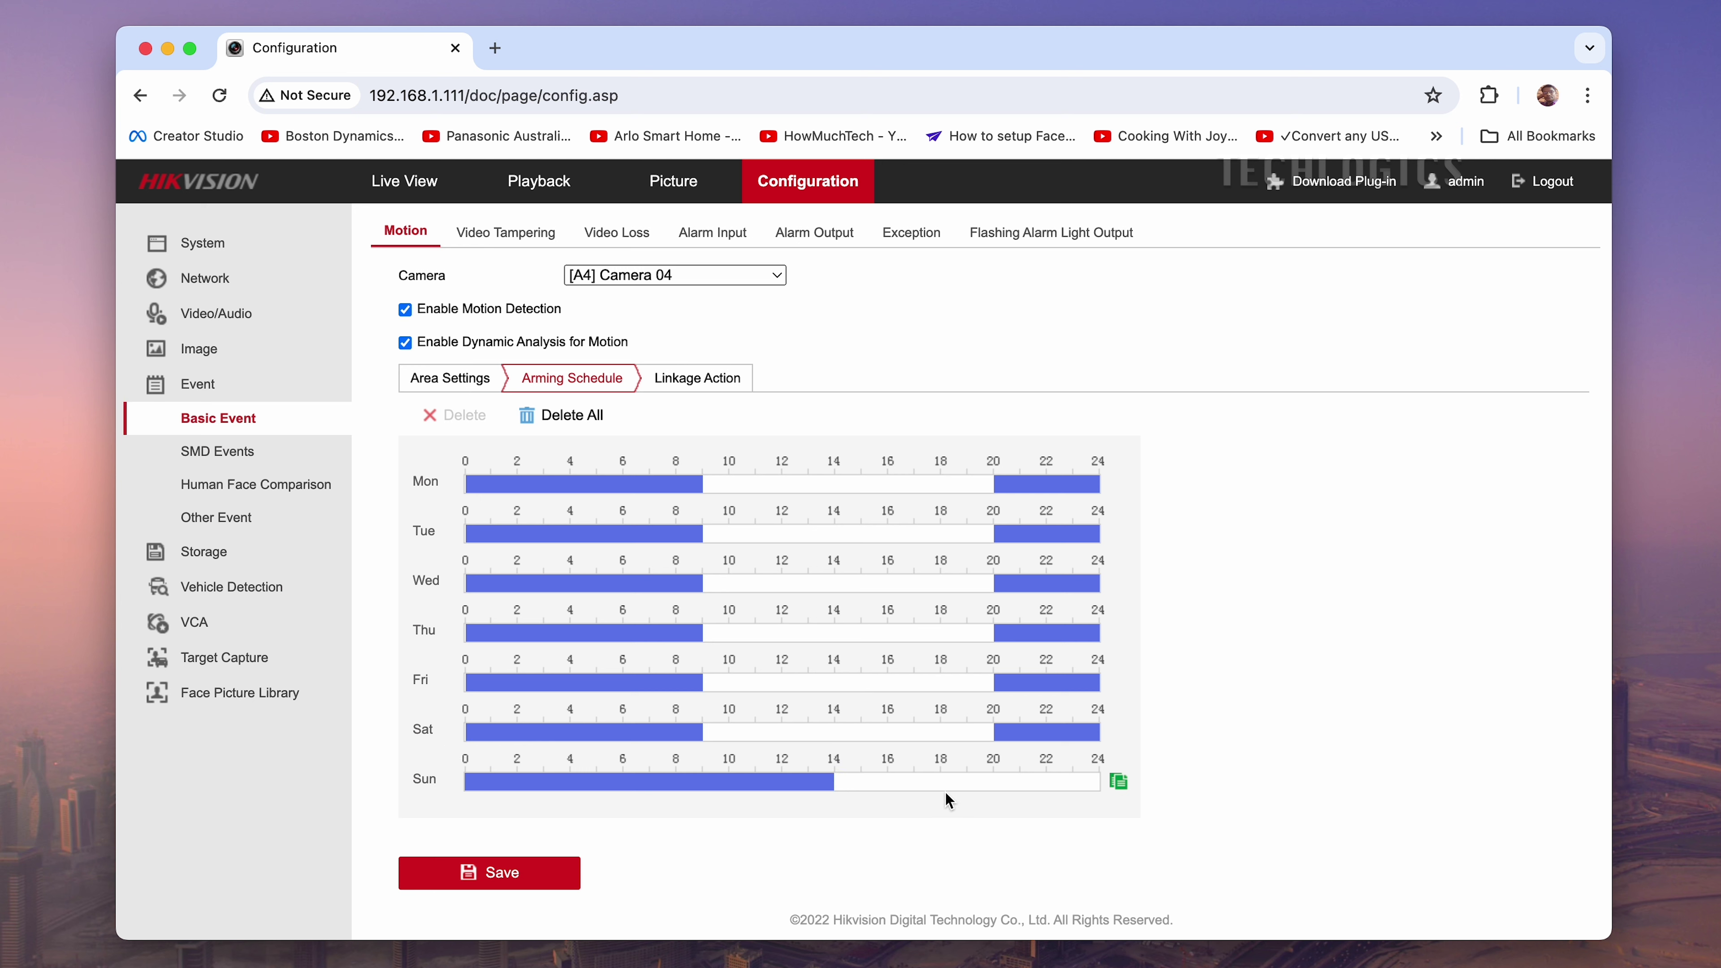
left_click_drag(940, 786, 1117, 786)
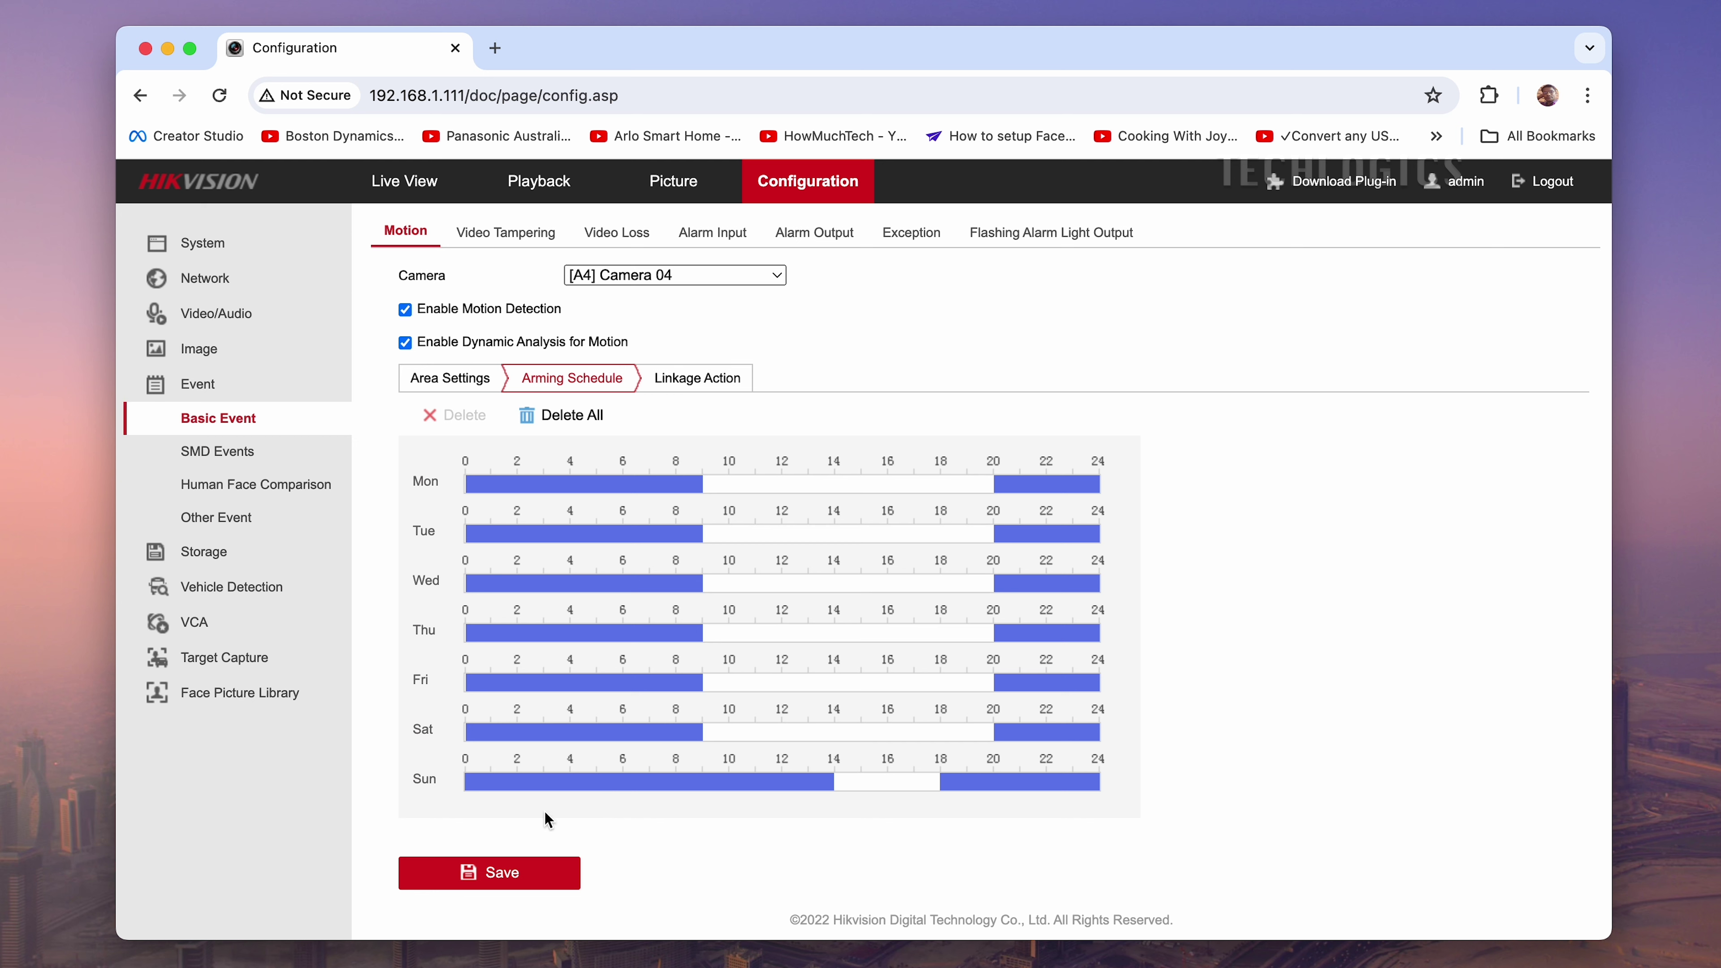
Save the arming schedule, then enable Notify Surveillance Center in Linkage Action and save
left_click(537, 872)
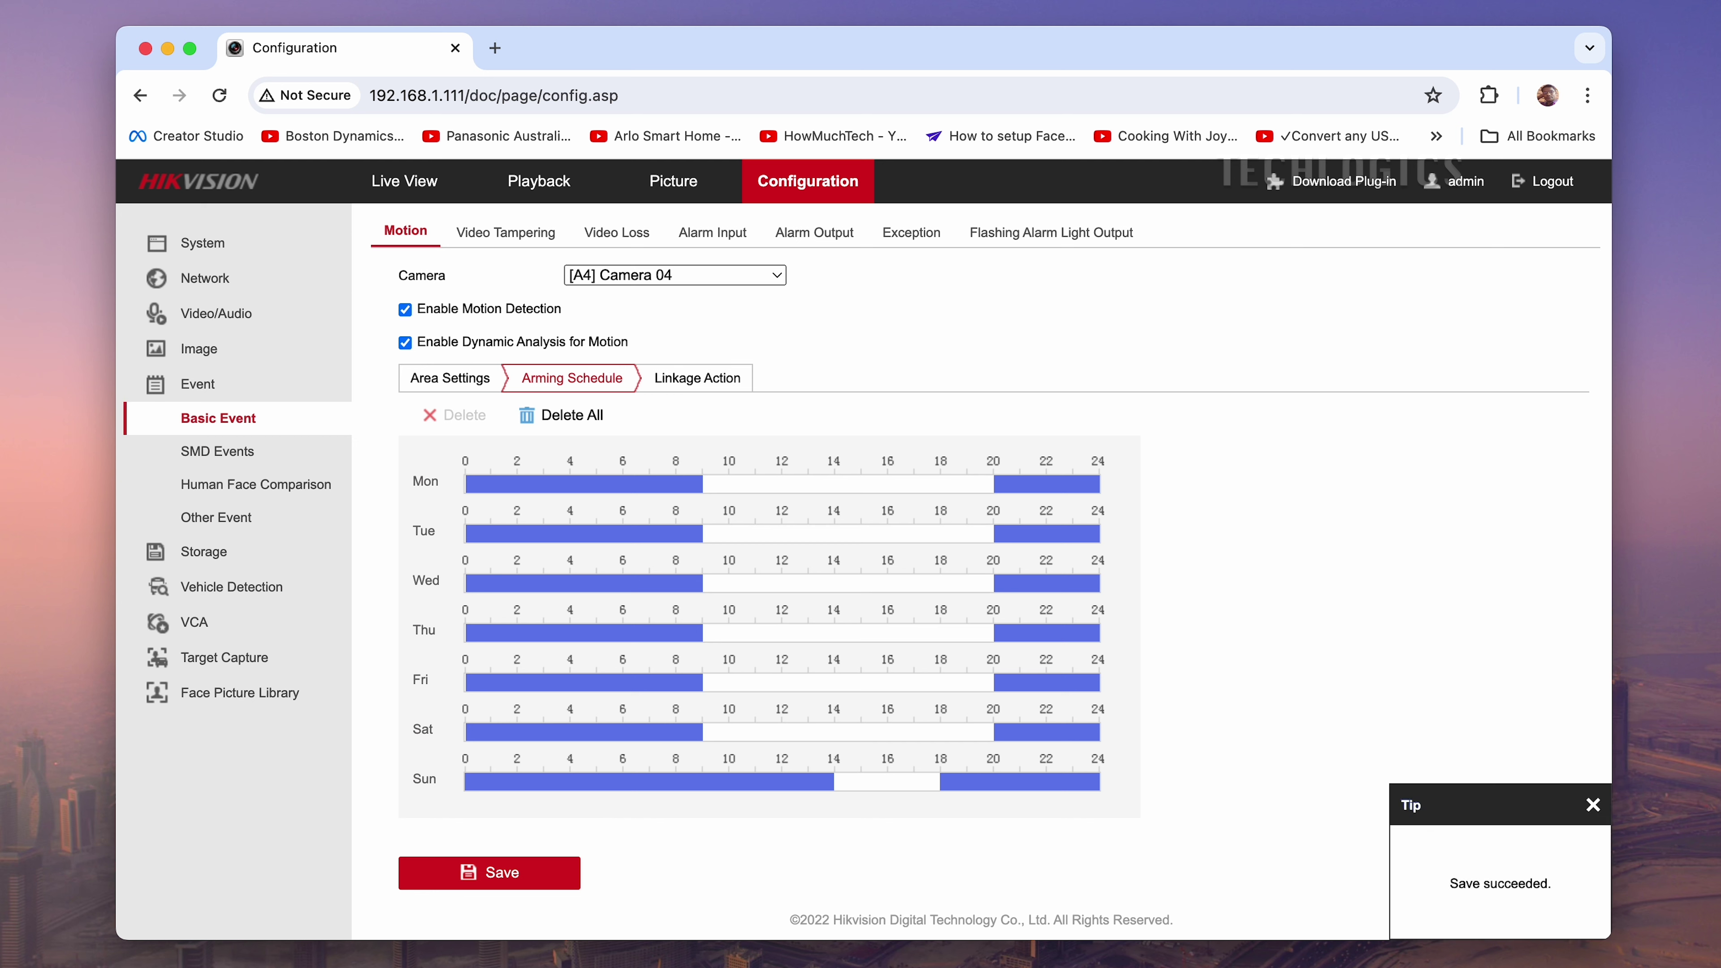
left_click(738, 398)
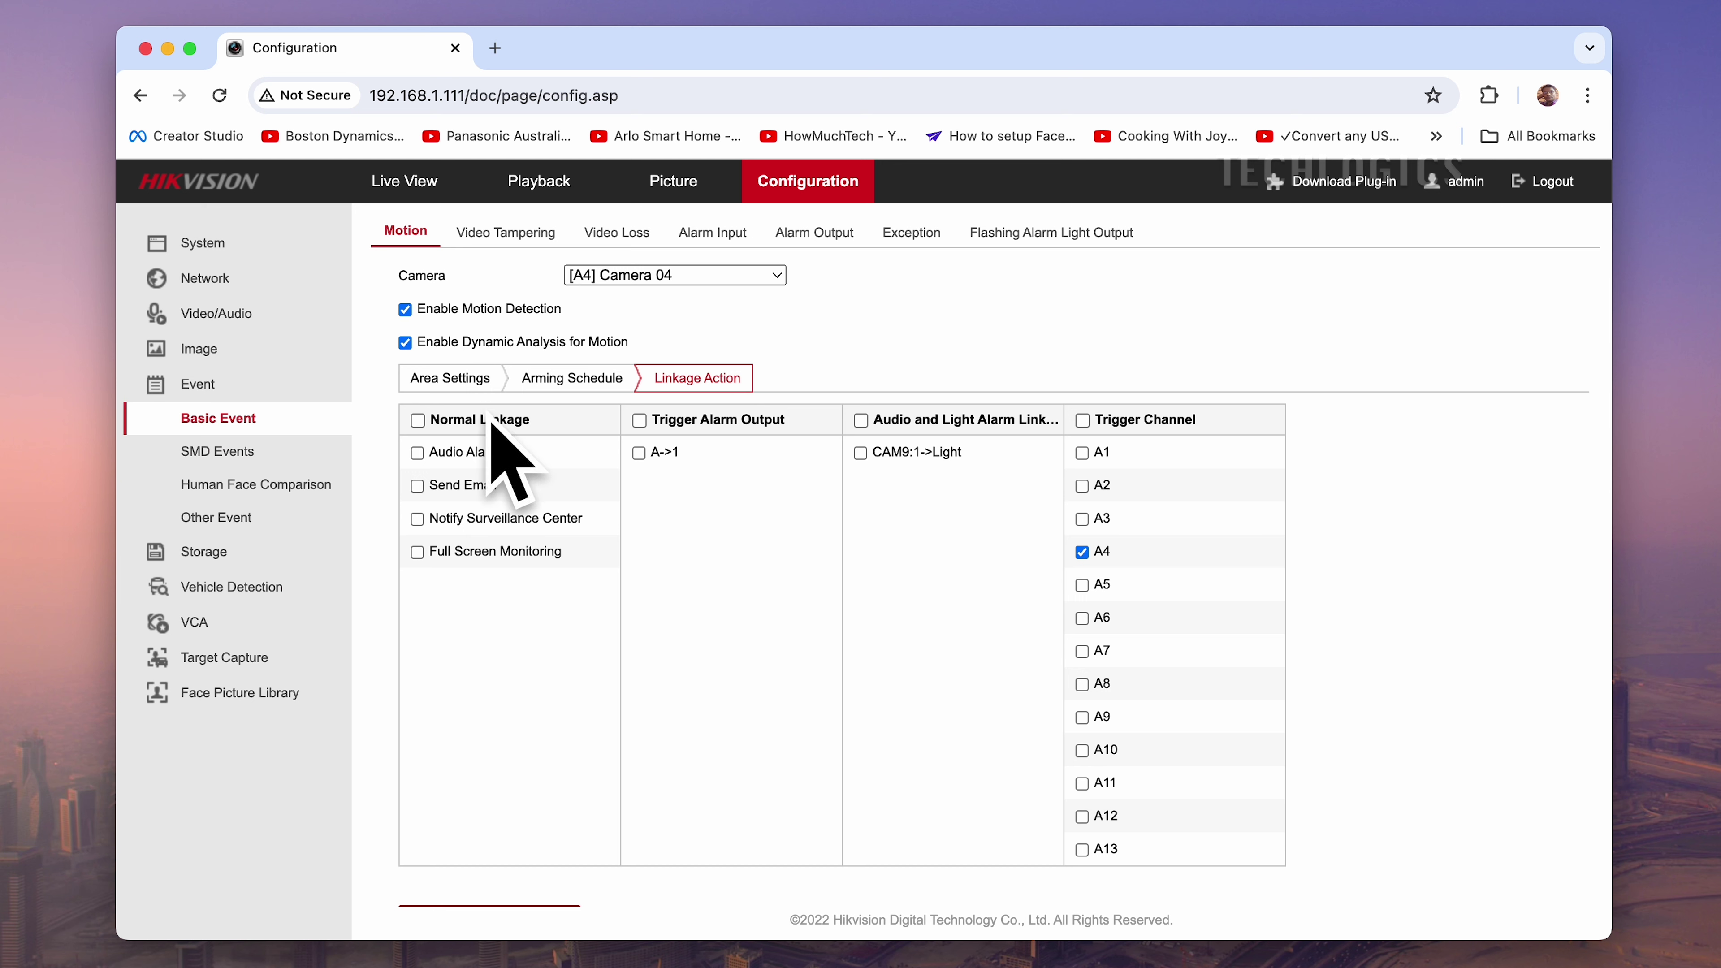
left_click(418, 520)
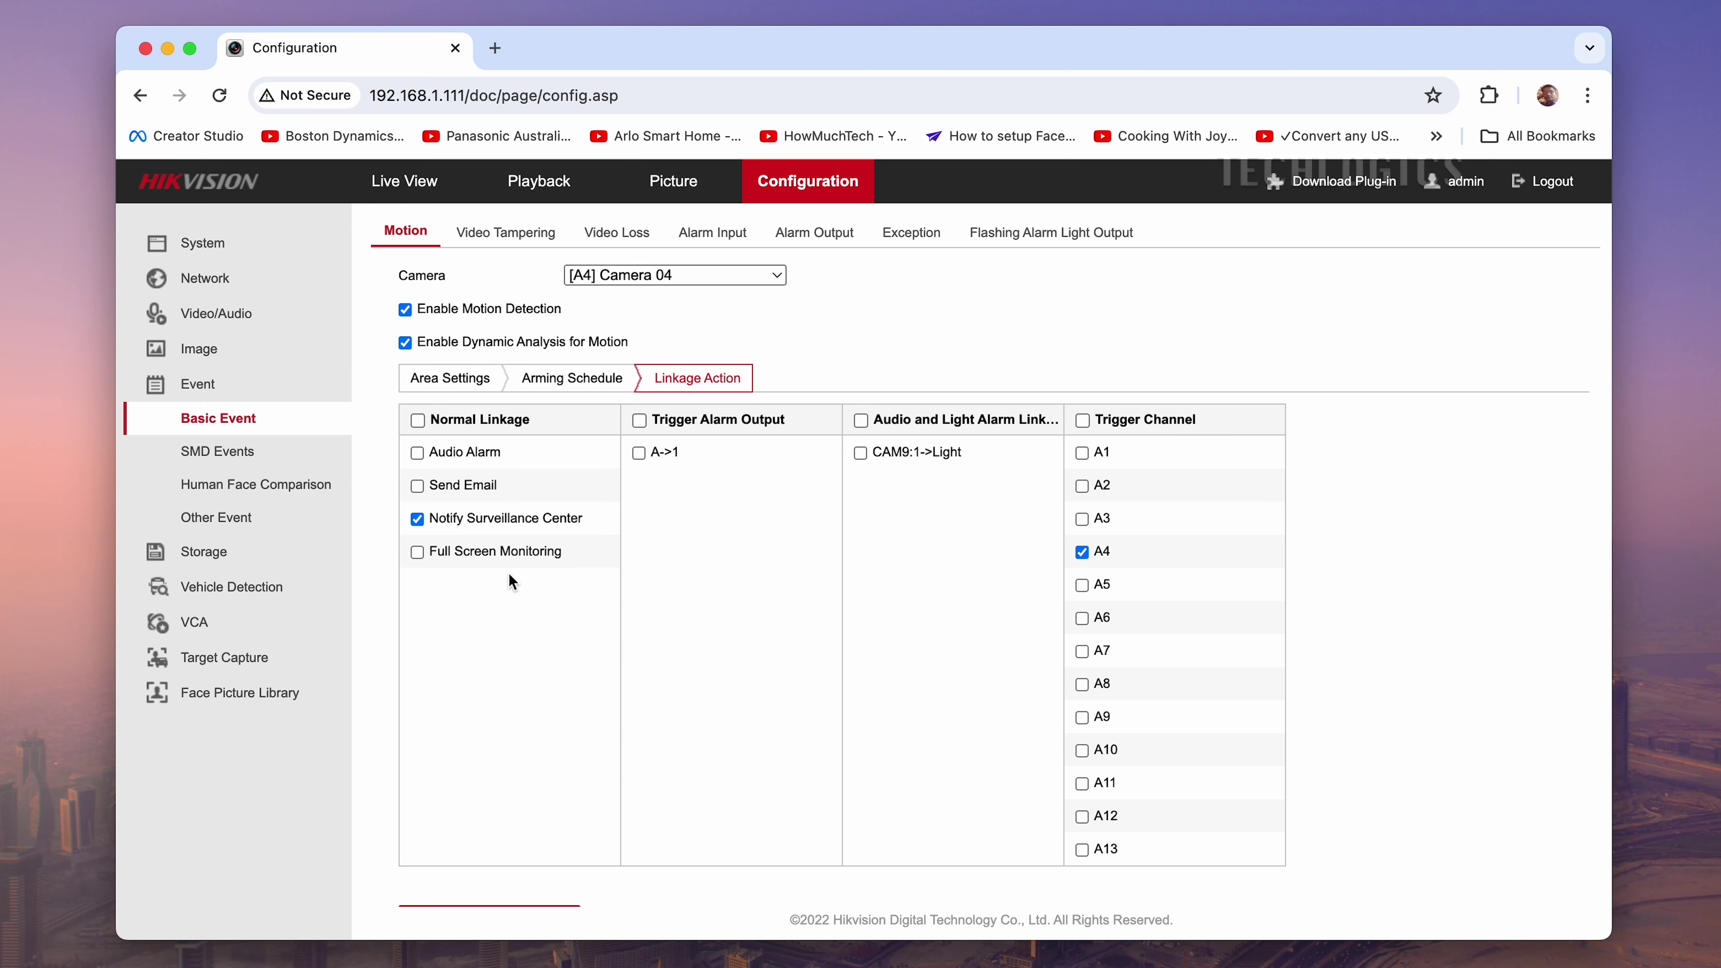
scroll(523, 600, "down", 2)
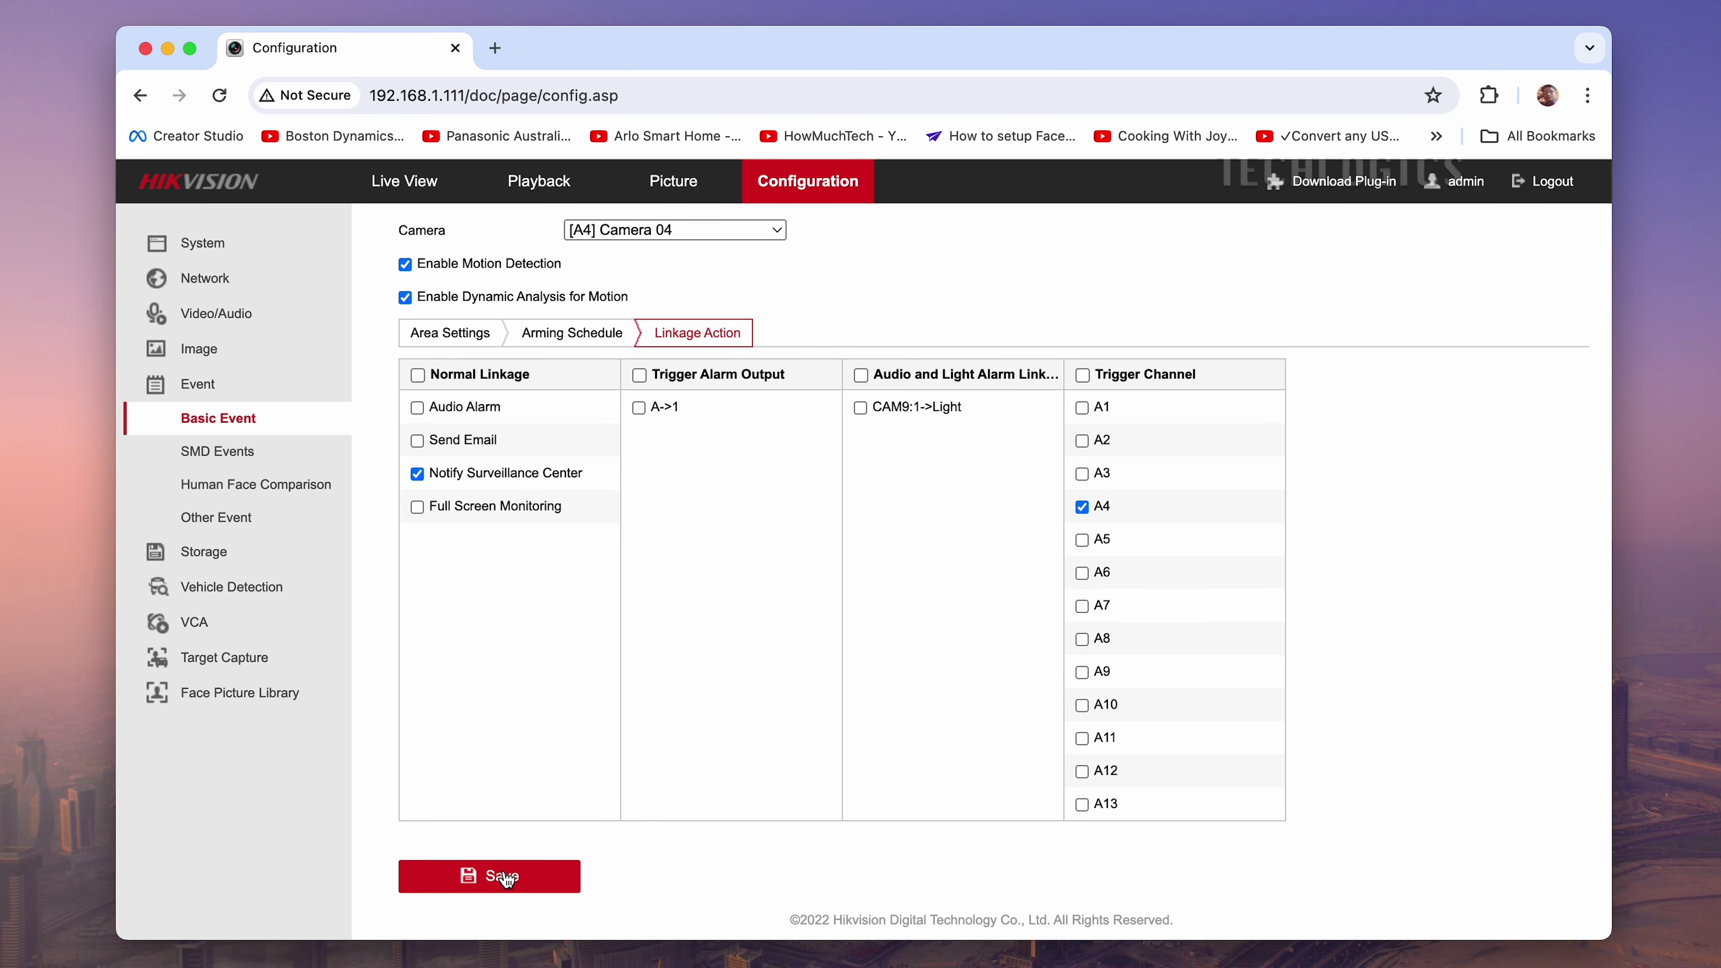
left_click(504, 877)
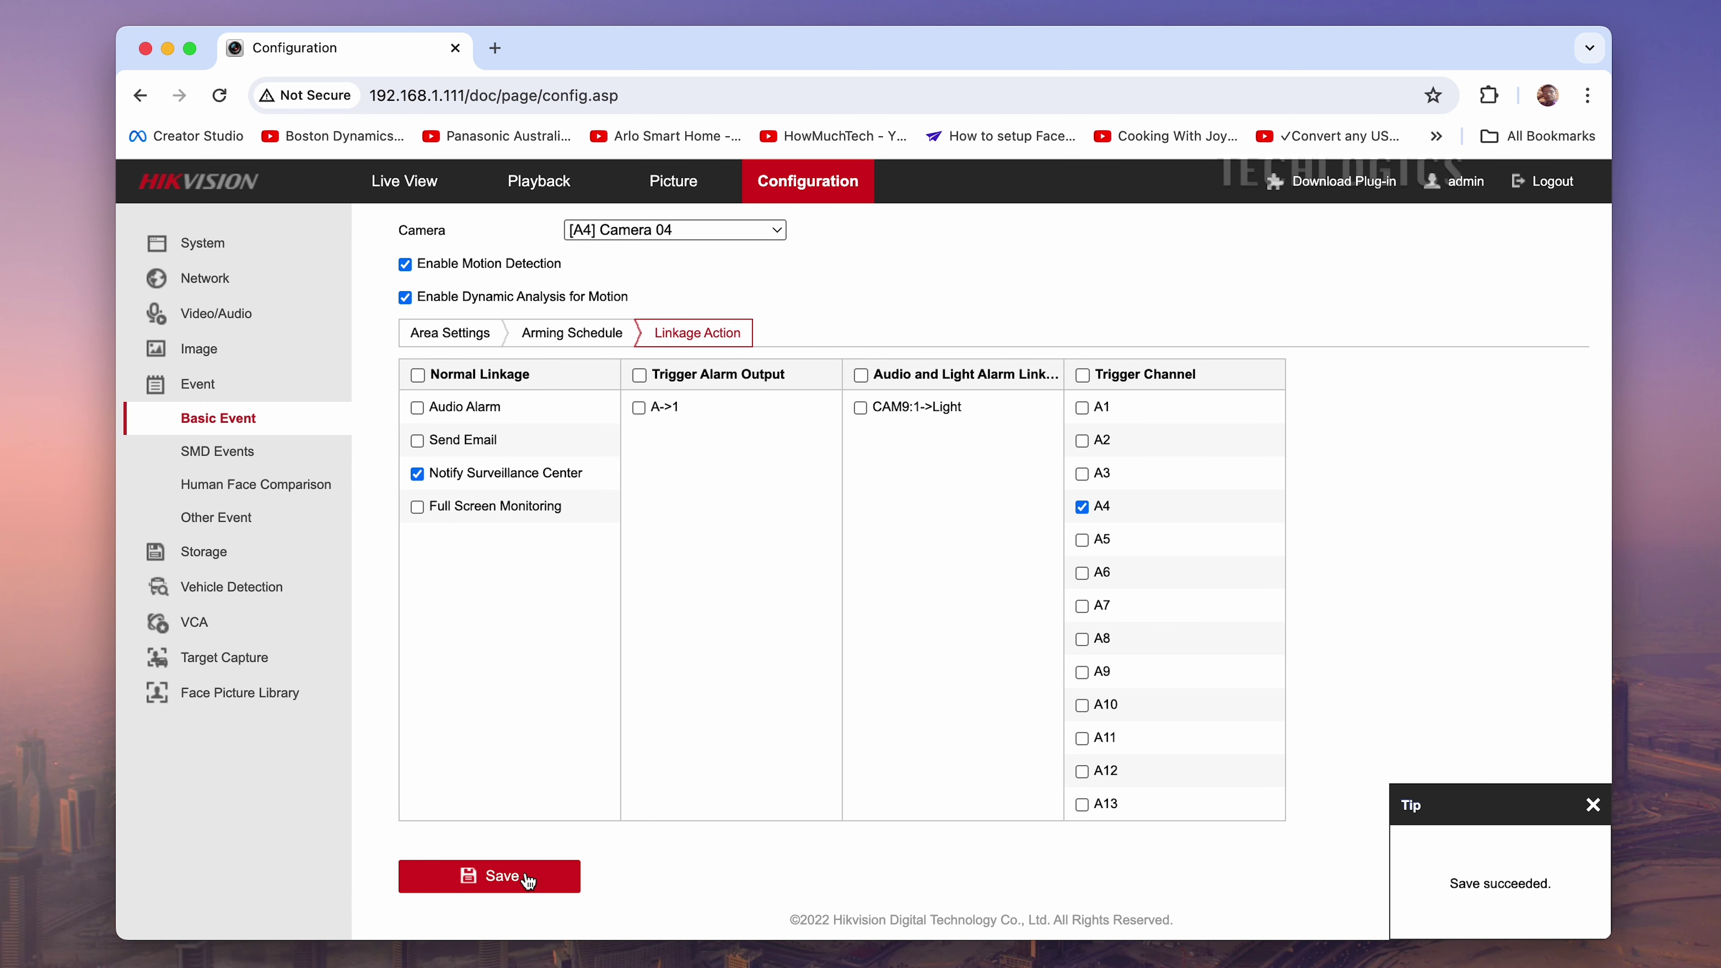
scroll(607, 694, "up", 1)
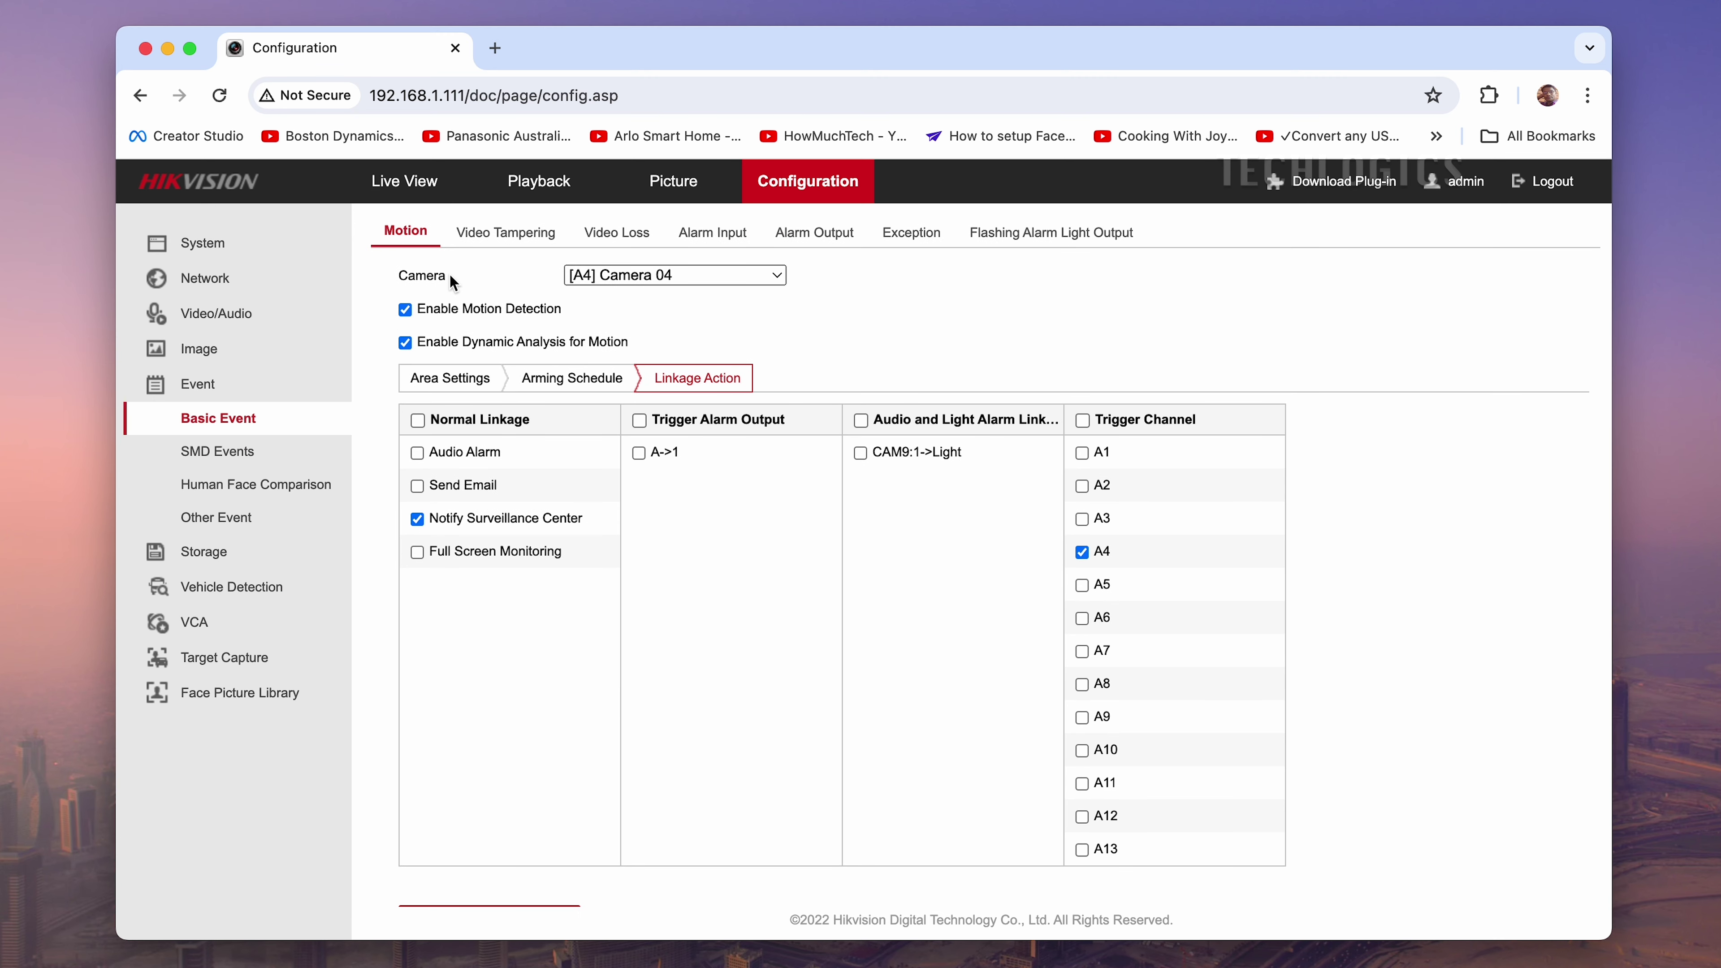
Set the Office recorder's Hik-Connect notifications to 'Receive events and push notifications'
left_click(406, 191)
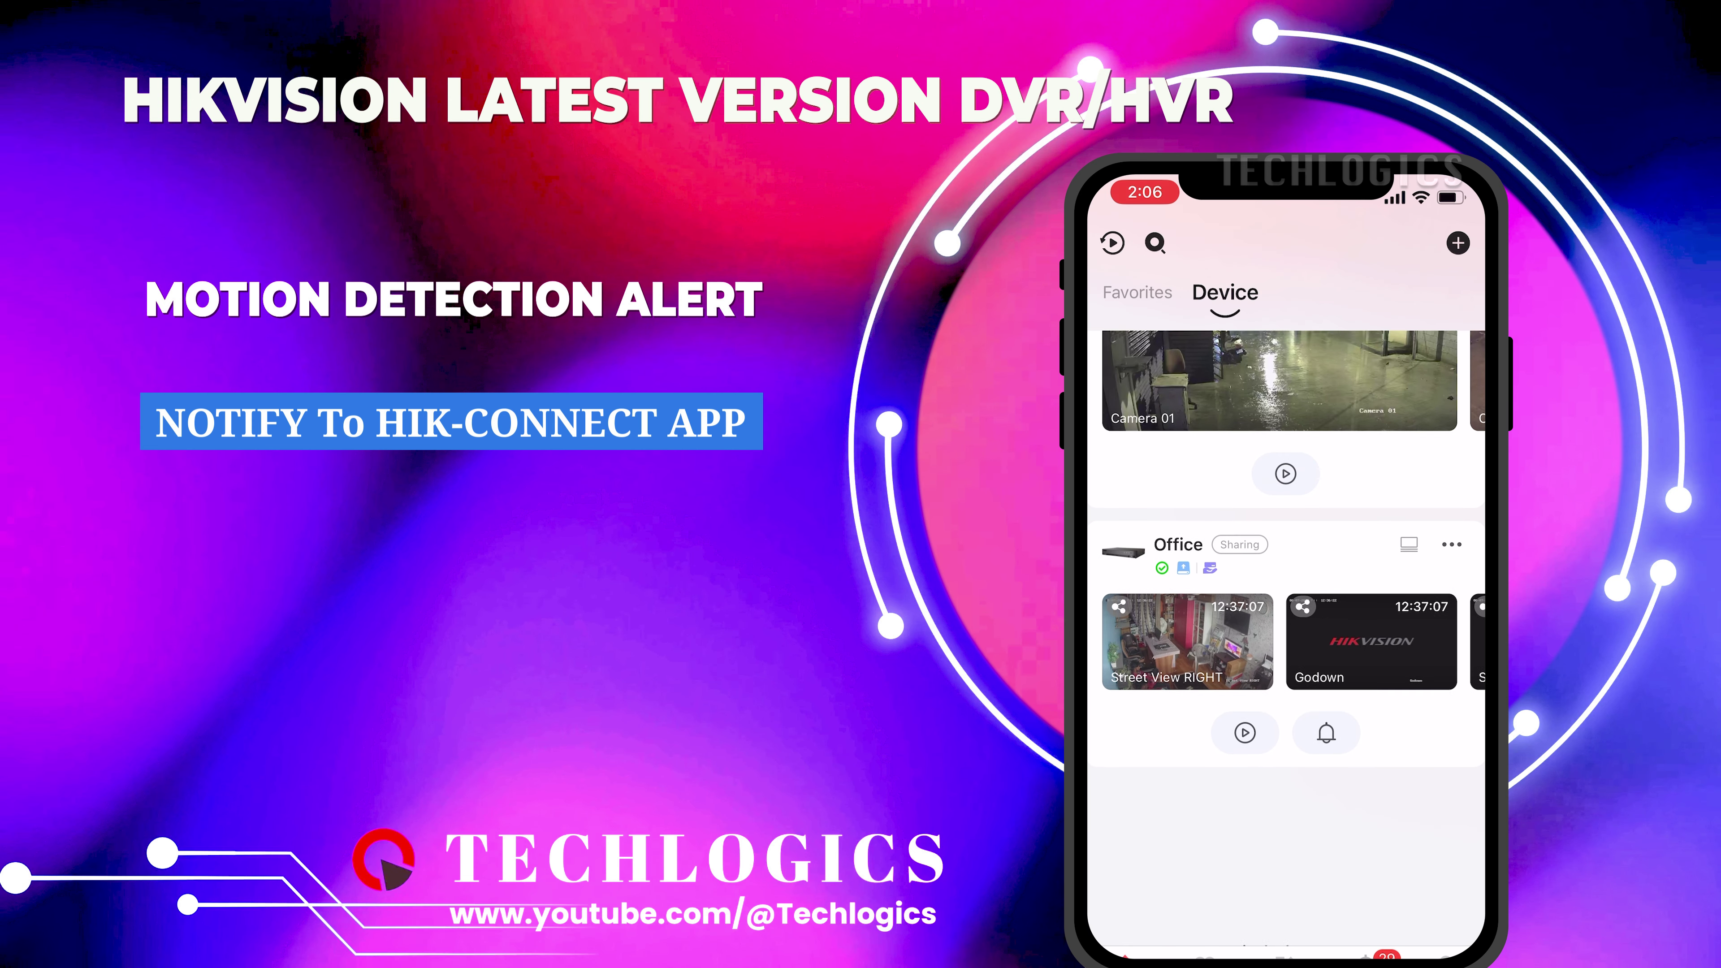
left_click(1452, 565)
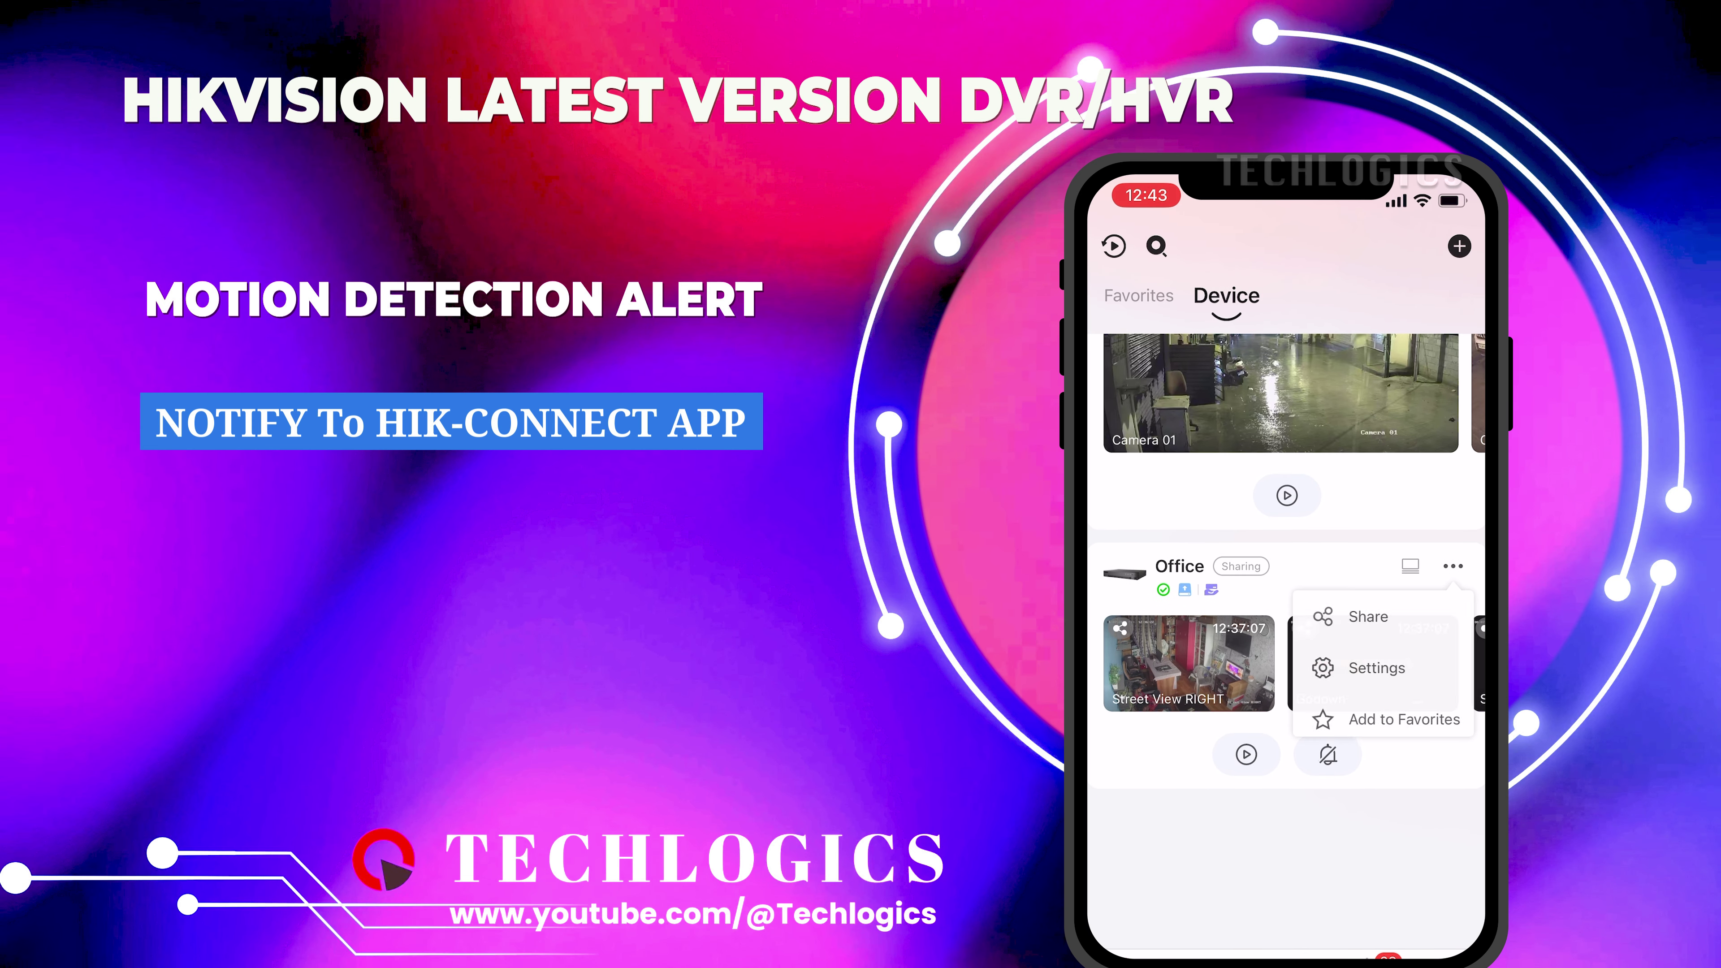
left_click(1367, 664)
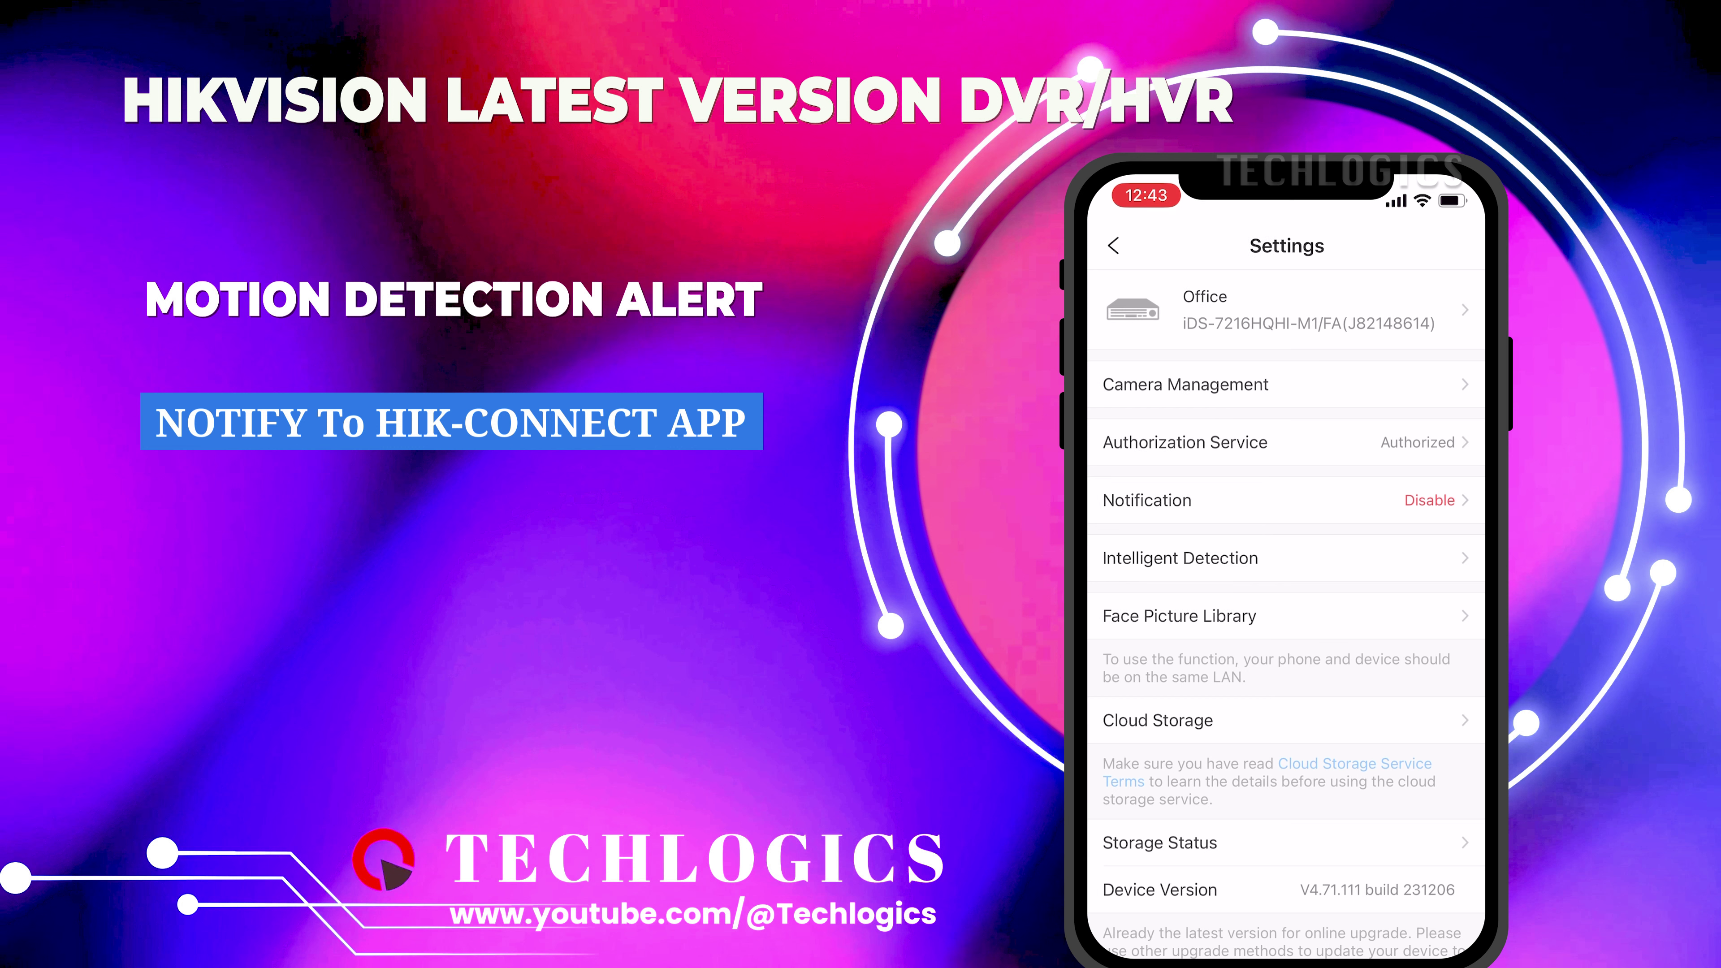
left_click(1146, 500)
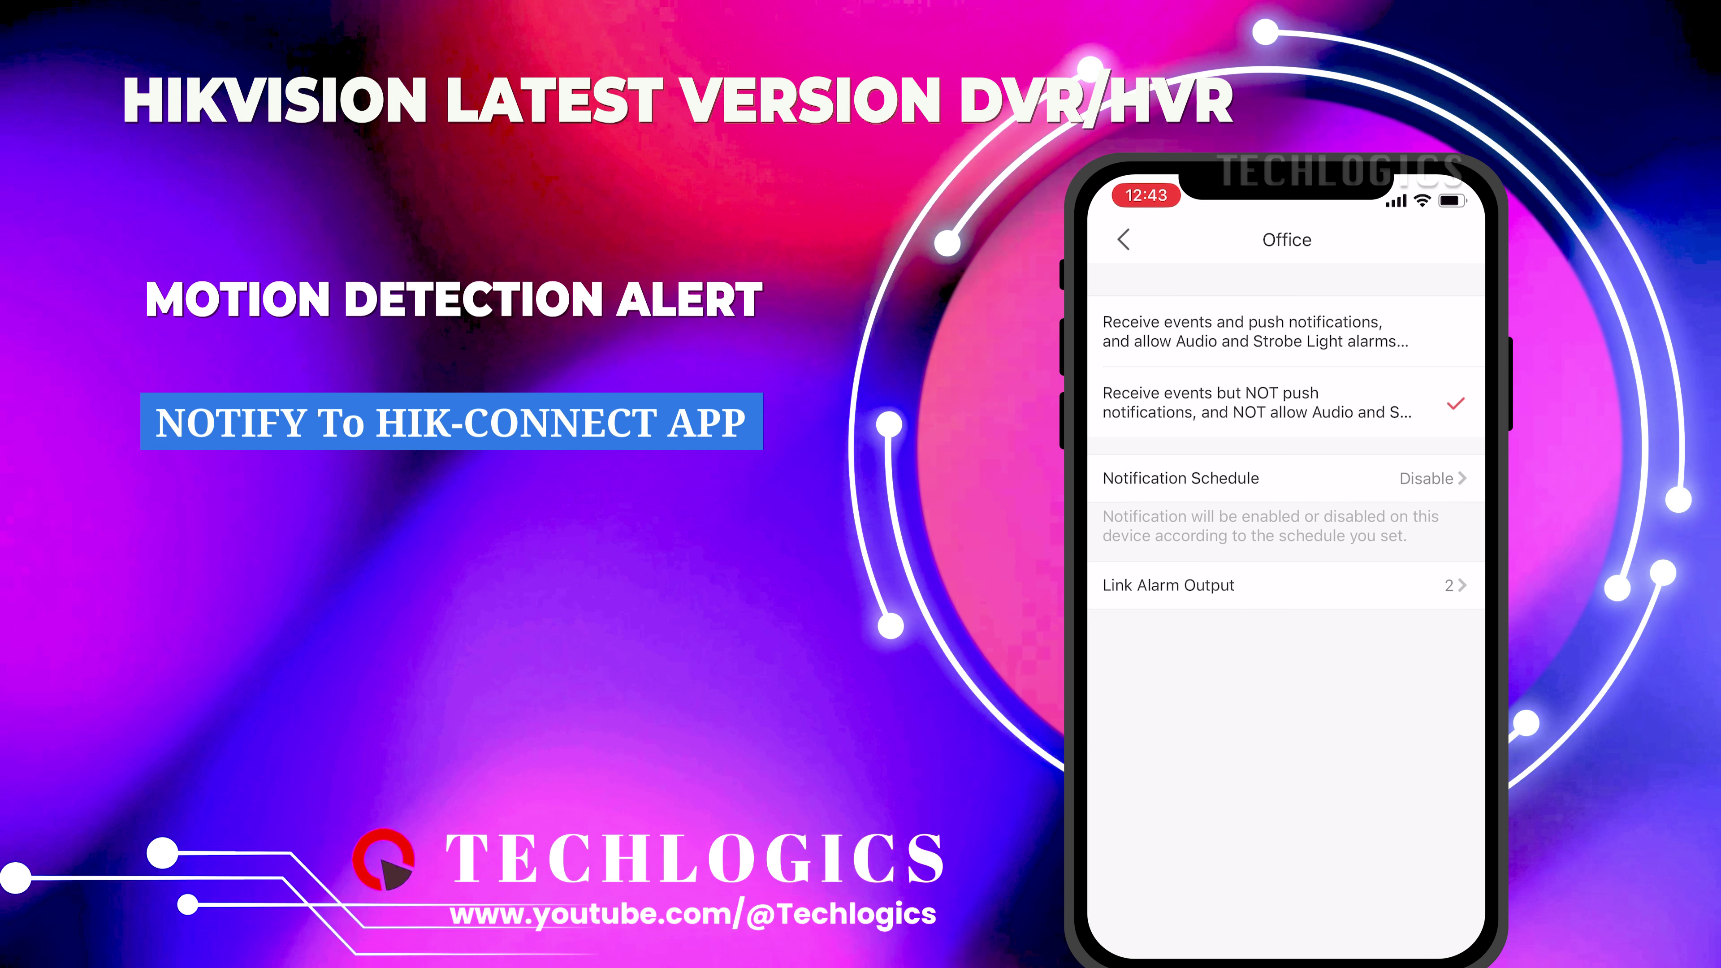
left_click(1255, 331)
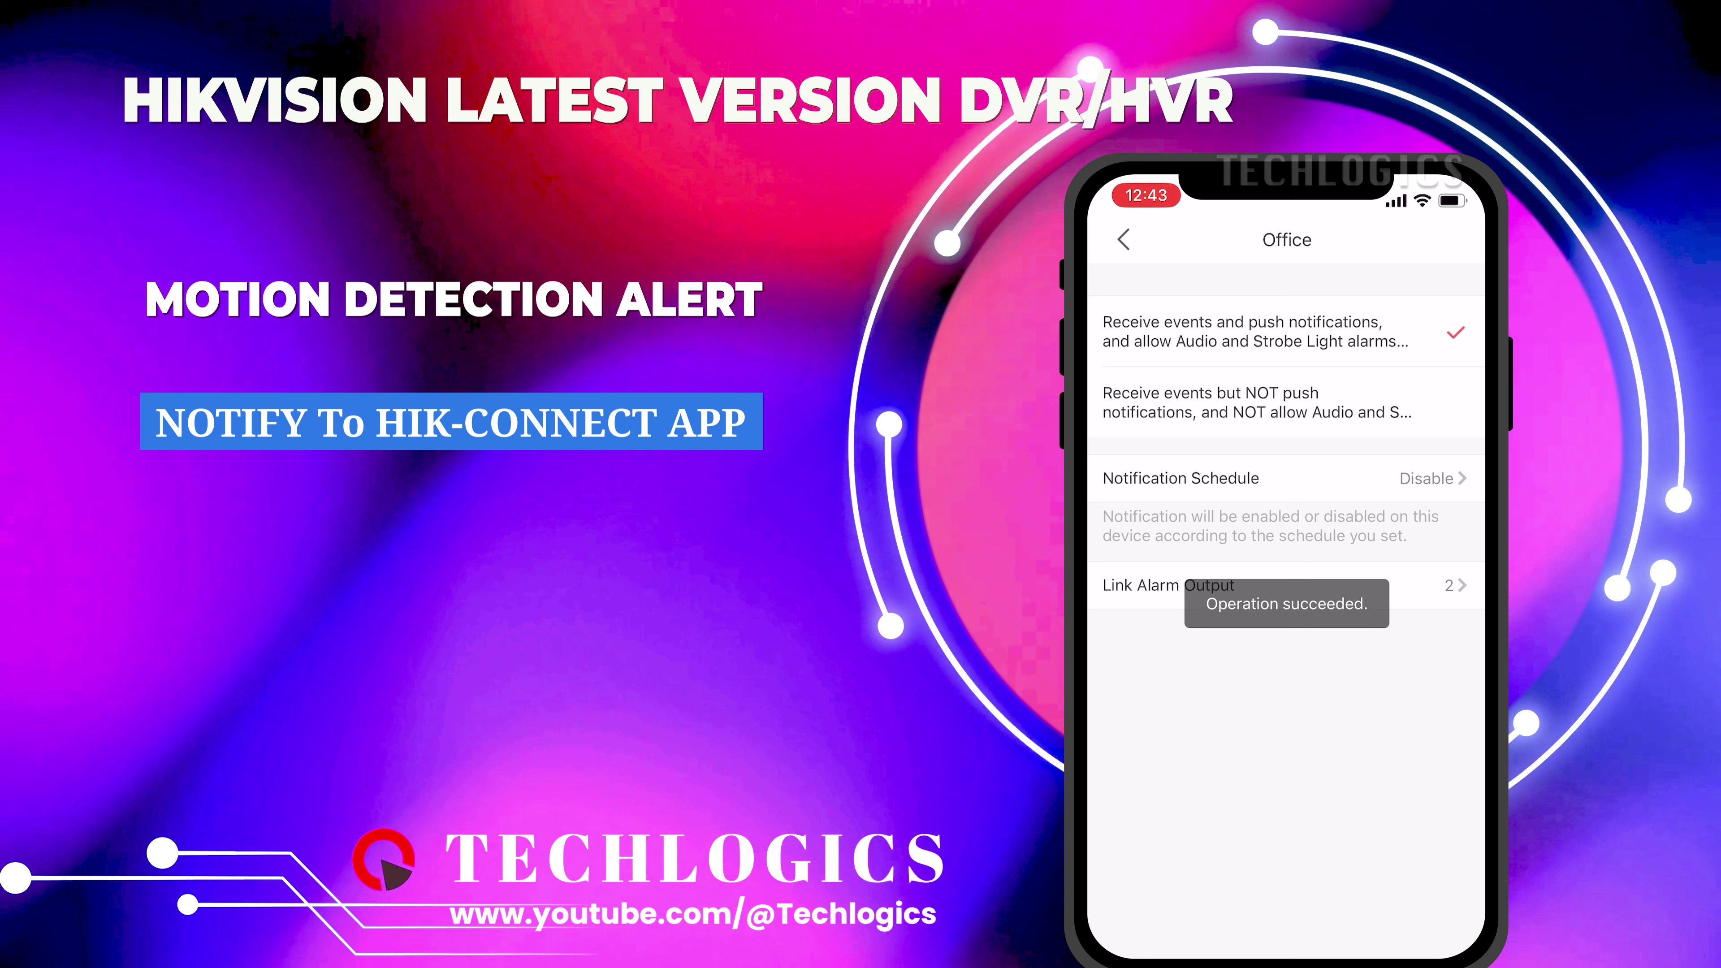
Switch on the Office notification schedule and save a 00:00–23:59 time schedule for every day
left_click(1219, 477)
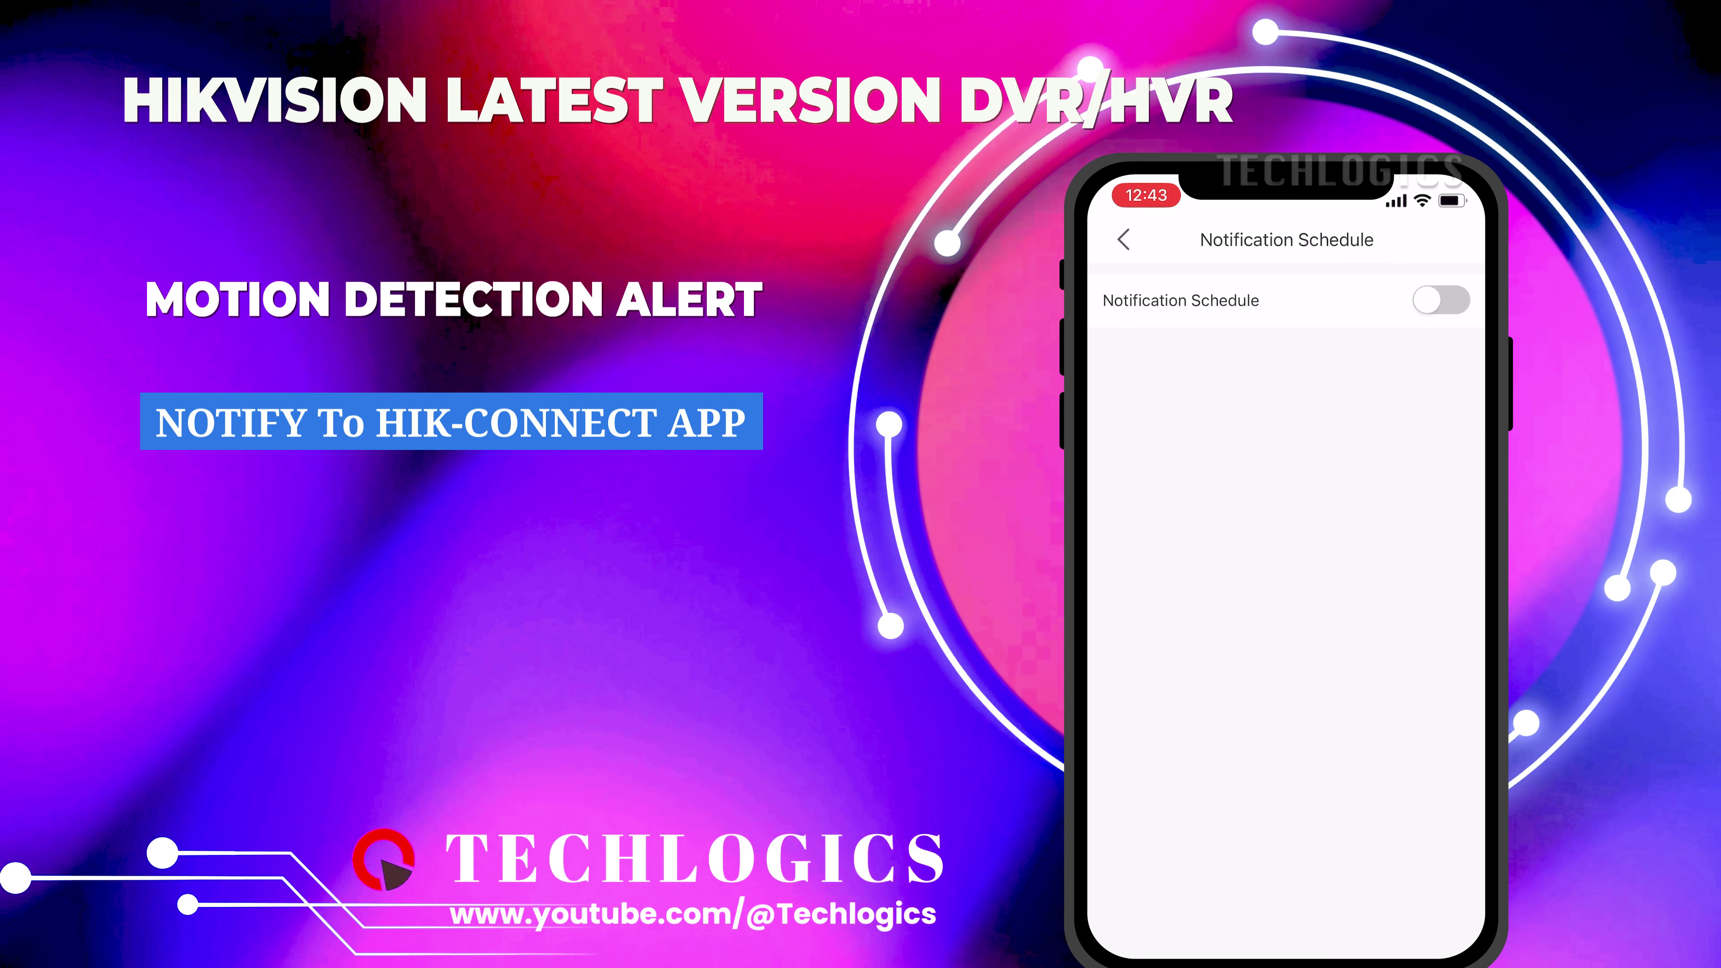
left_click(1441, 300)
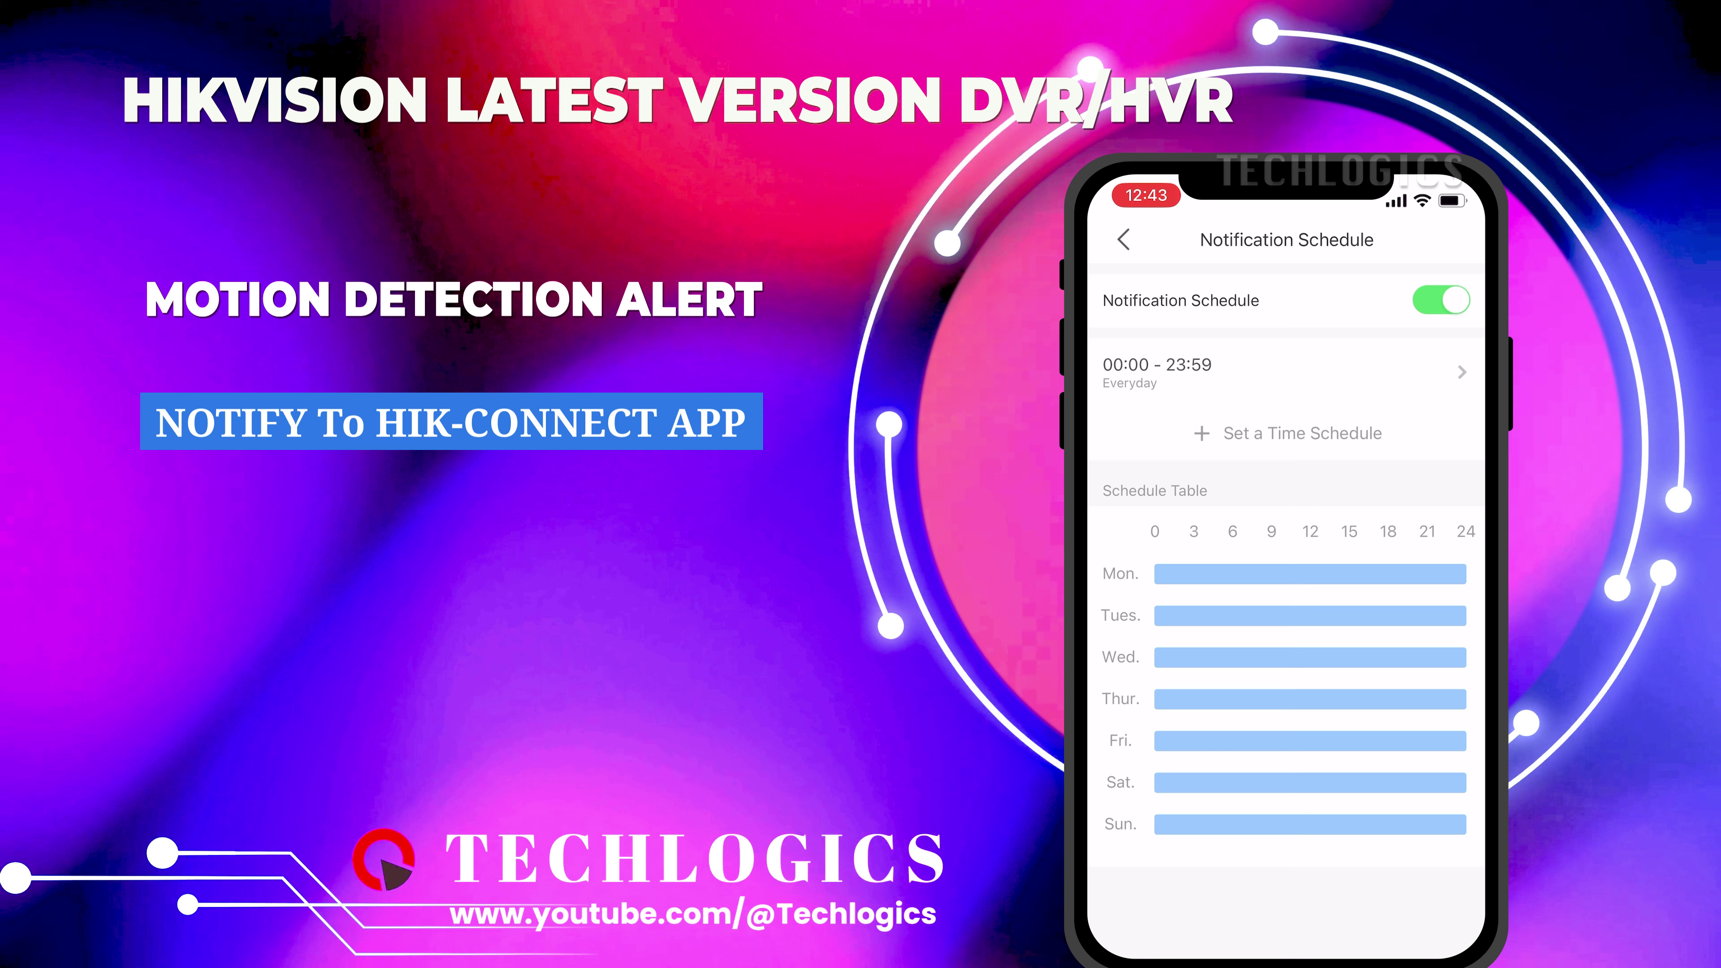
left_click(1302, 433)
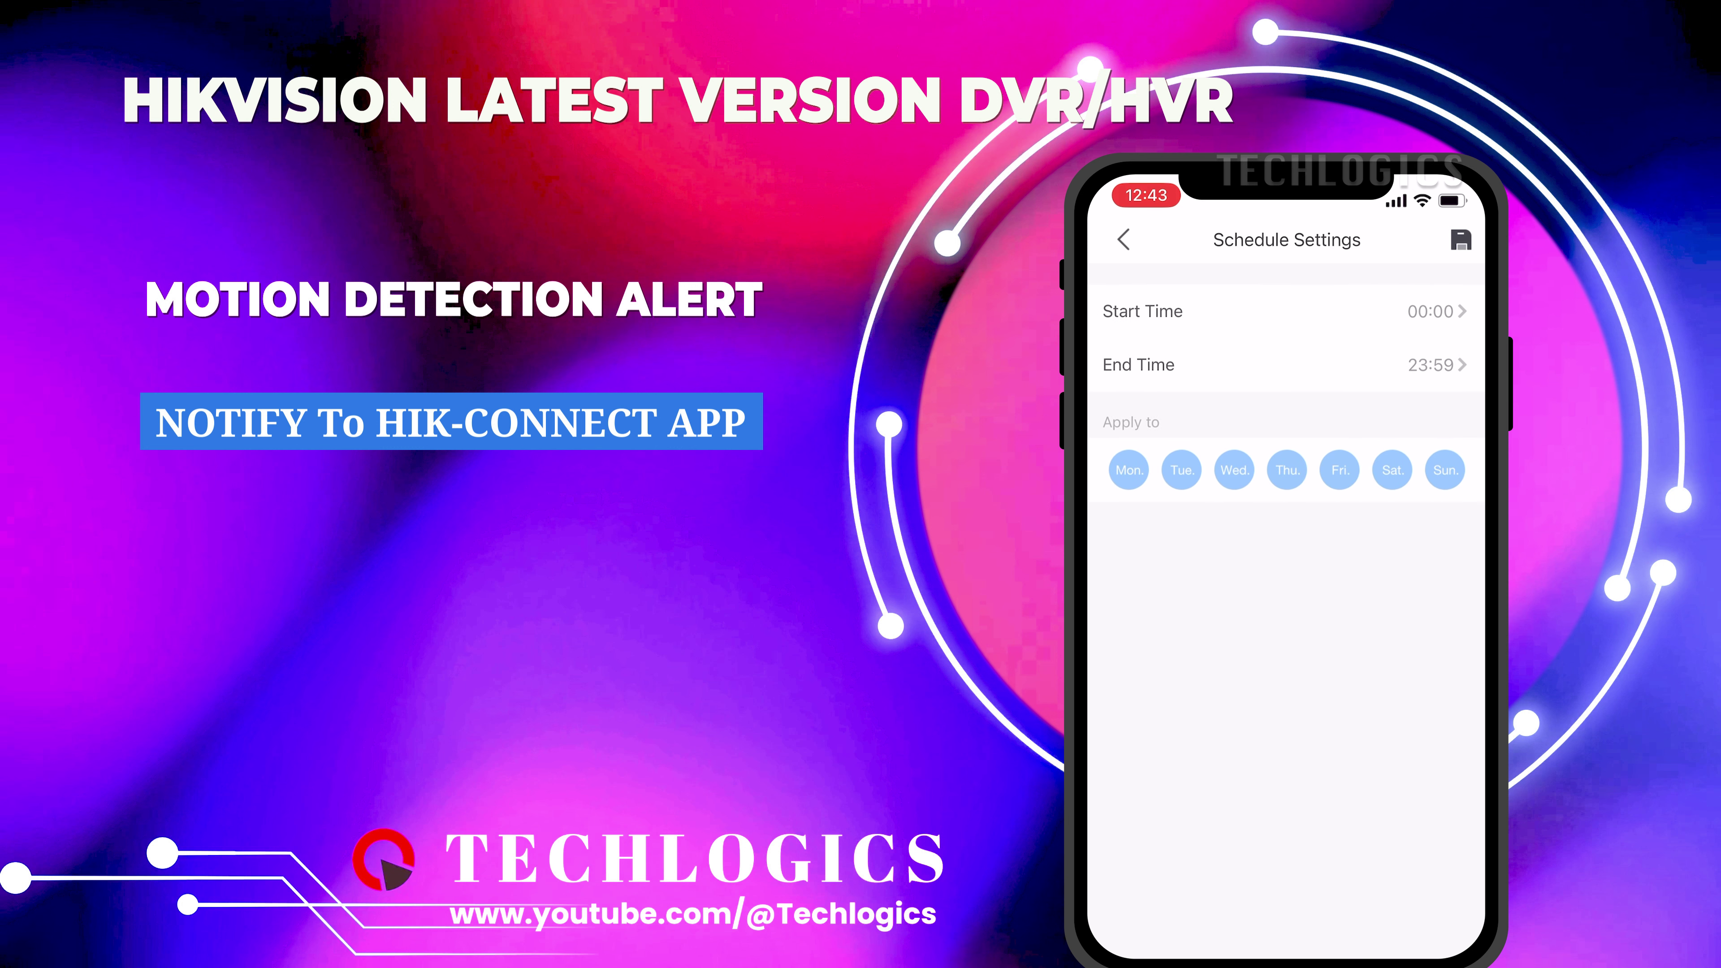
left_click(1128, 470)
left_click(1234, 469)
left_click(1286, 469)
left_click(1180, 470)
left_click(1128, 470)
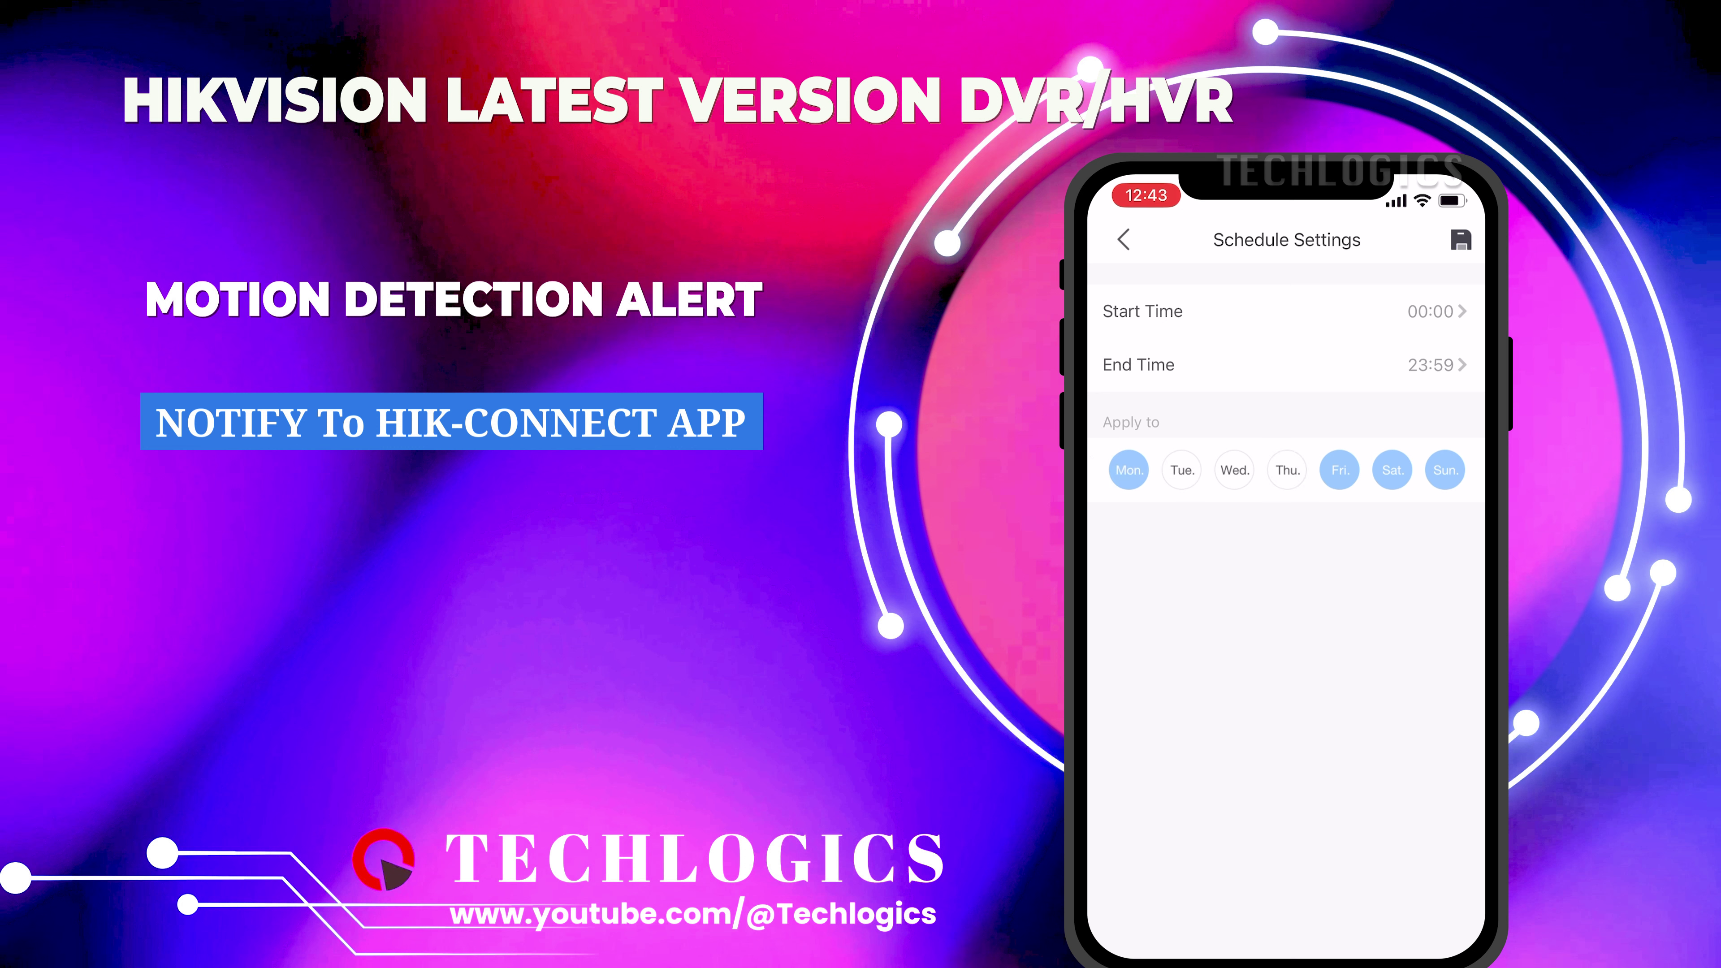
left_click(1181, 469)
left_click(1234, 470)
left_click(1286, 469)
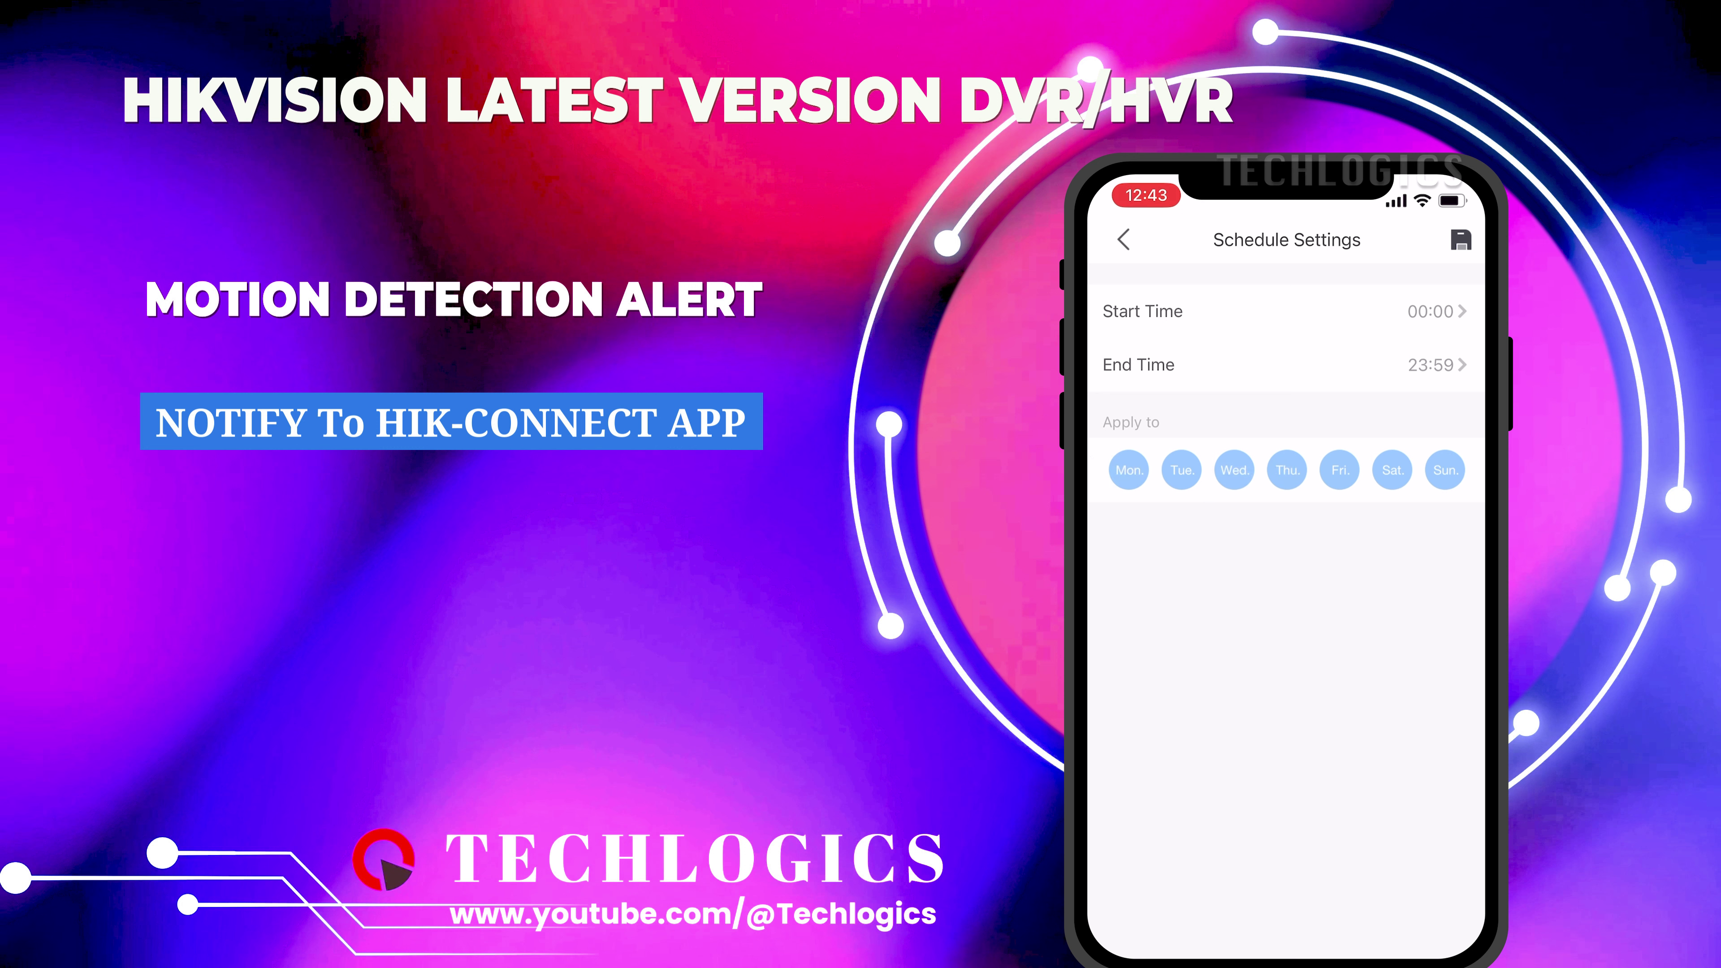
left_click(1460, 239)
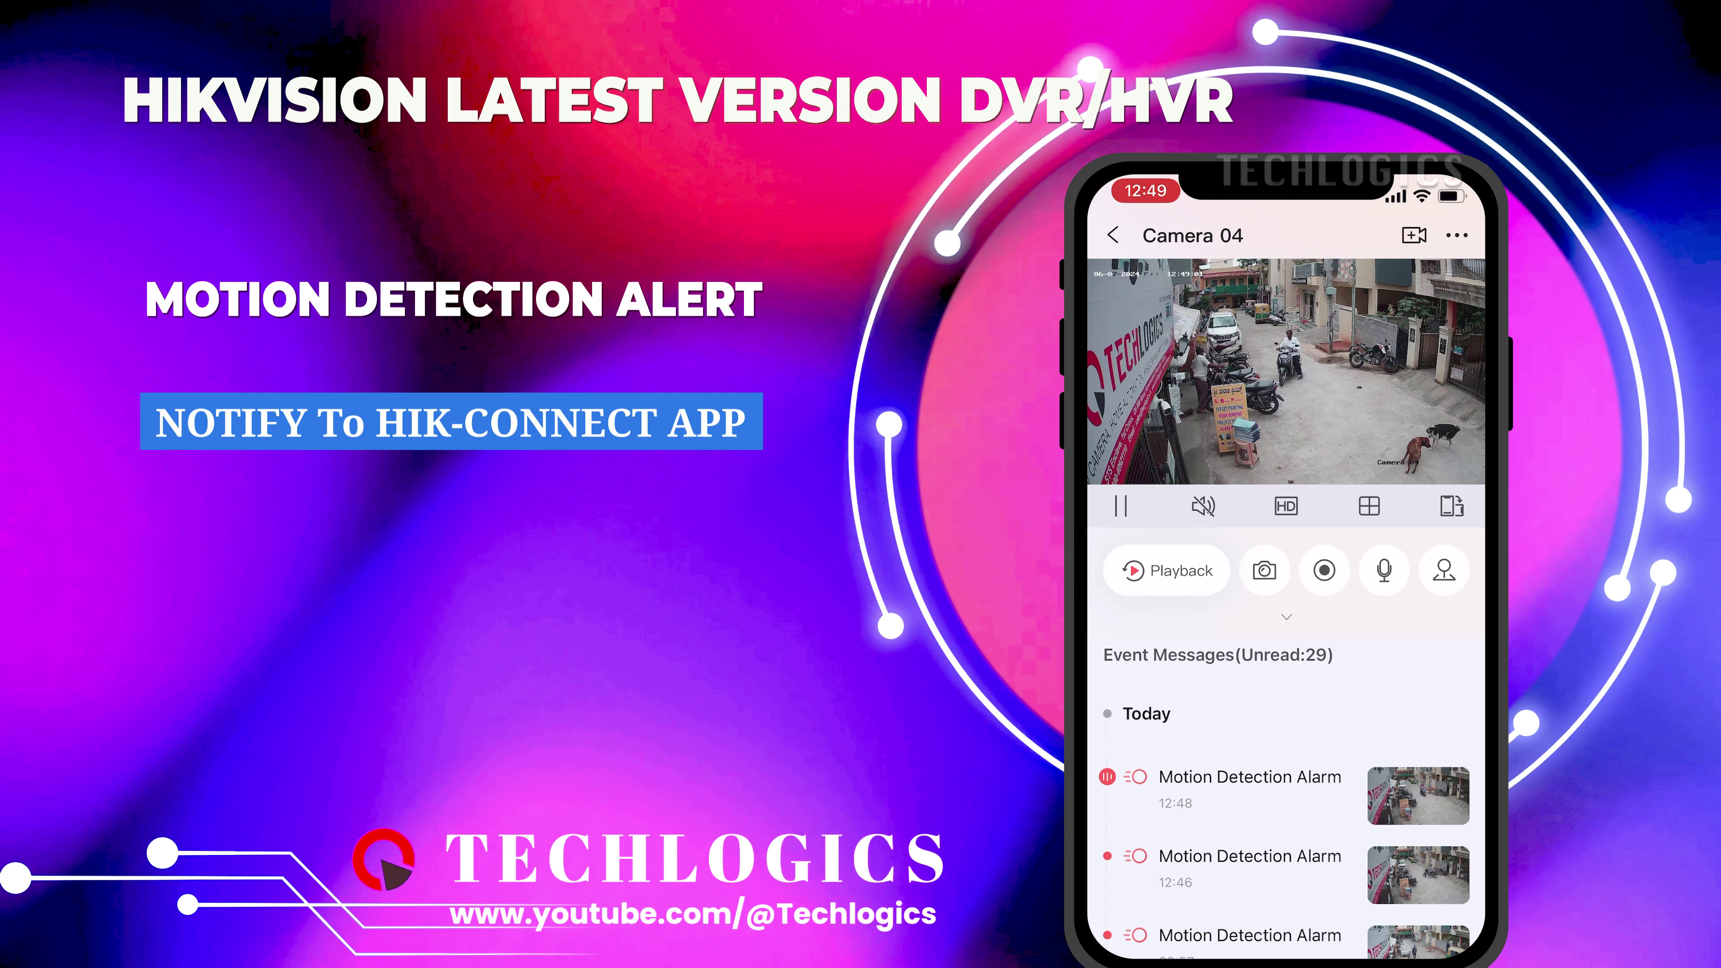
scroll(1285, 854, "down", 10)
scroll(1285, 854, "up", 10)
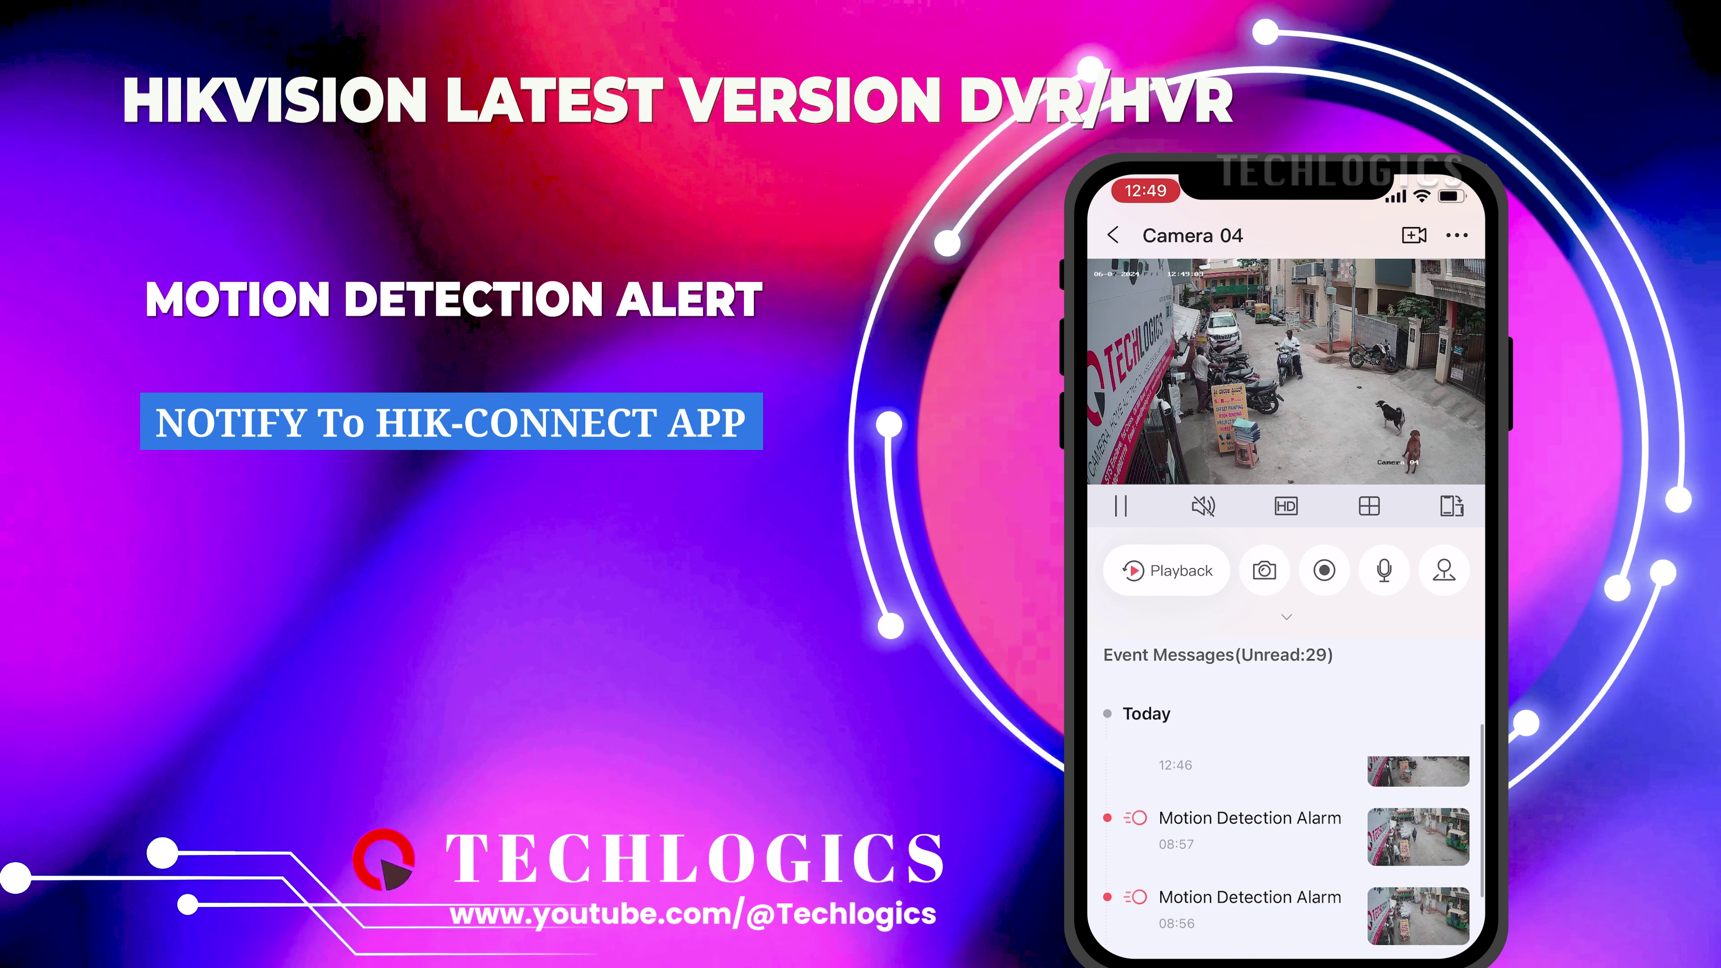